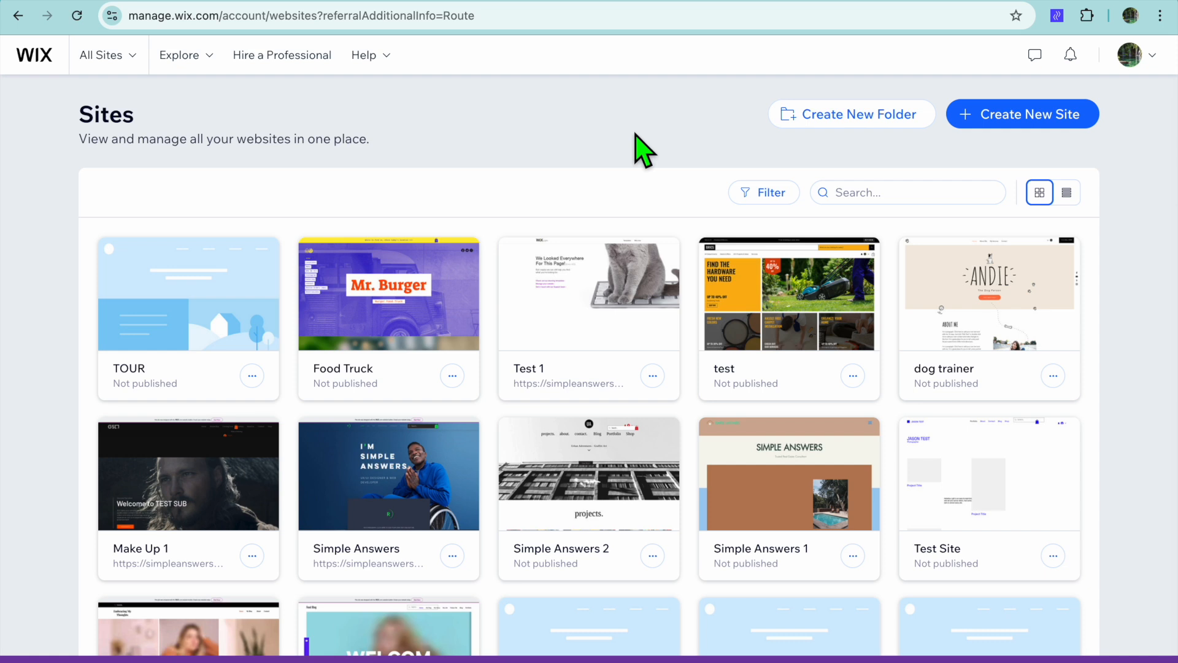
Create a new site with AI help and set its website type to Carpet Cleaning Service
click(983, 122)
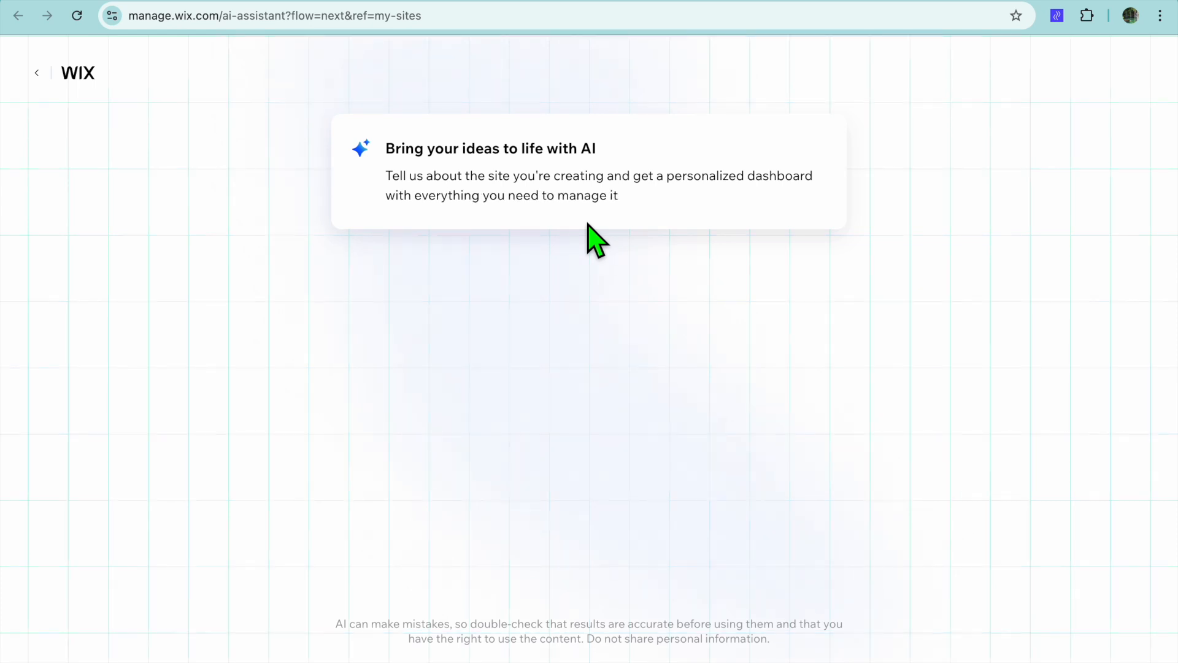
click(580, 232)
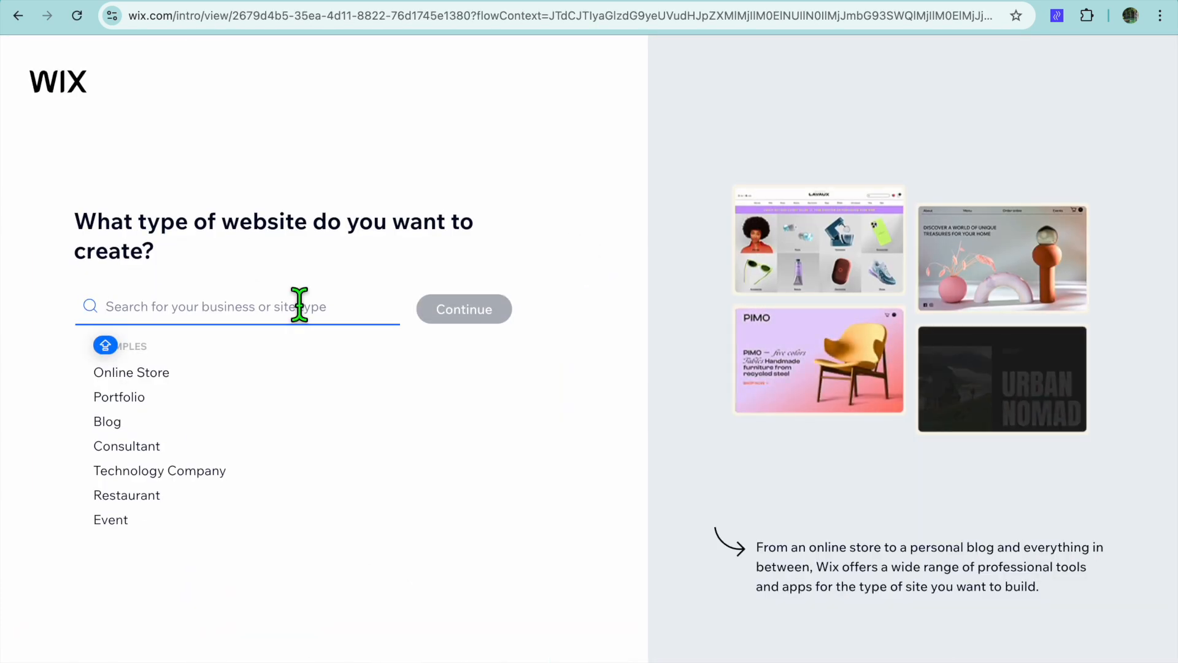
text(CA)
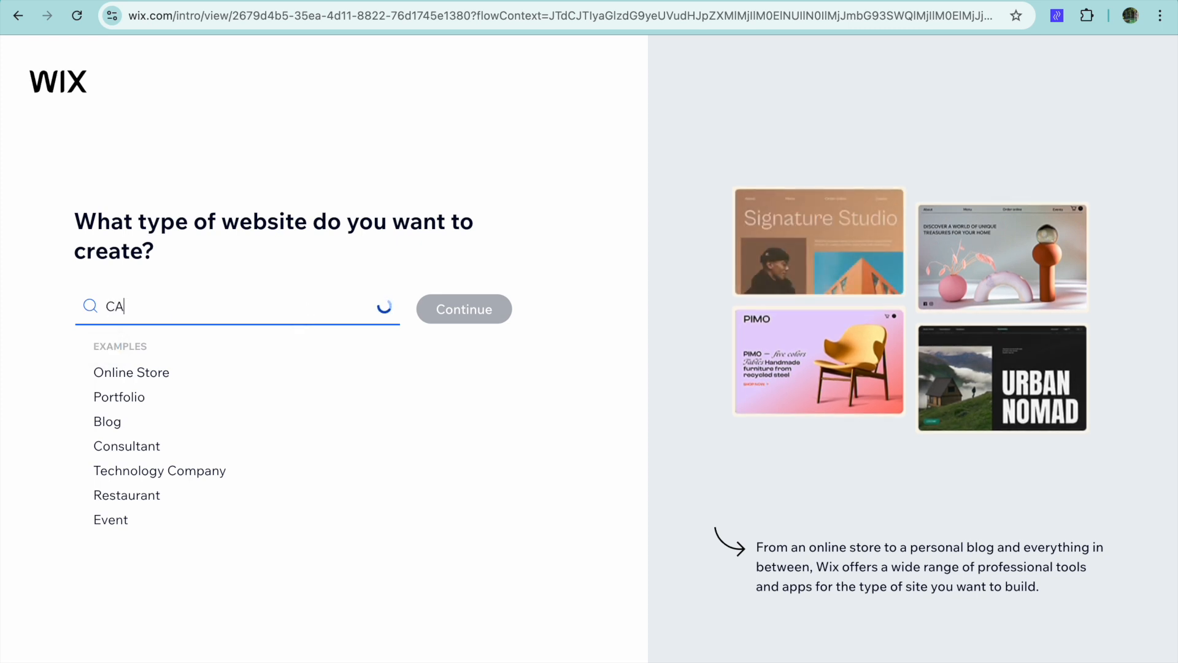
text(RPET)
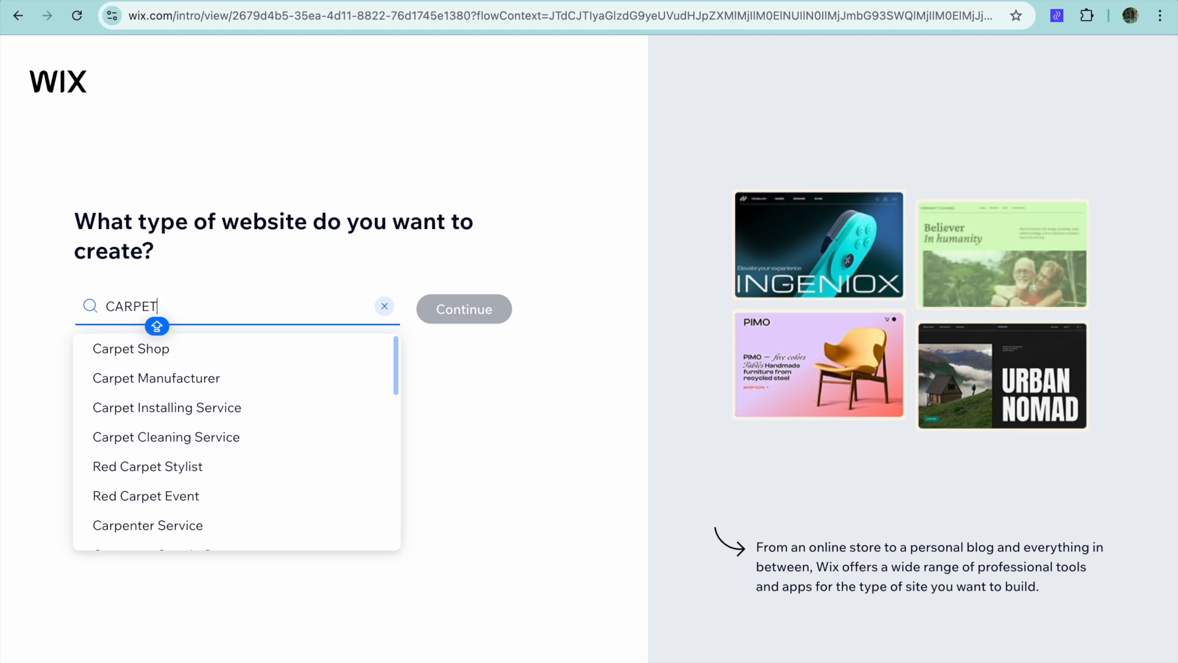
click(215, 437)
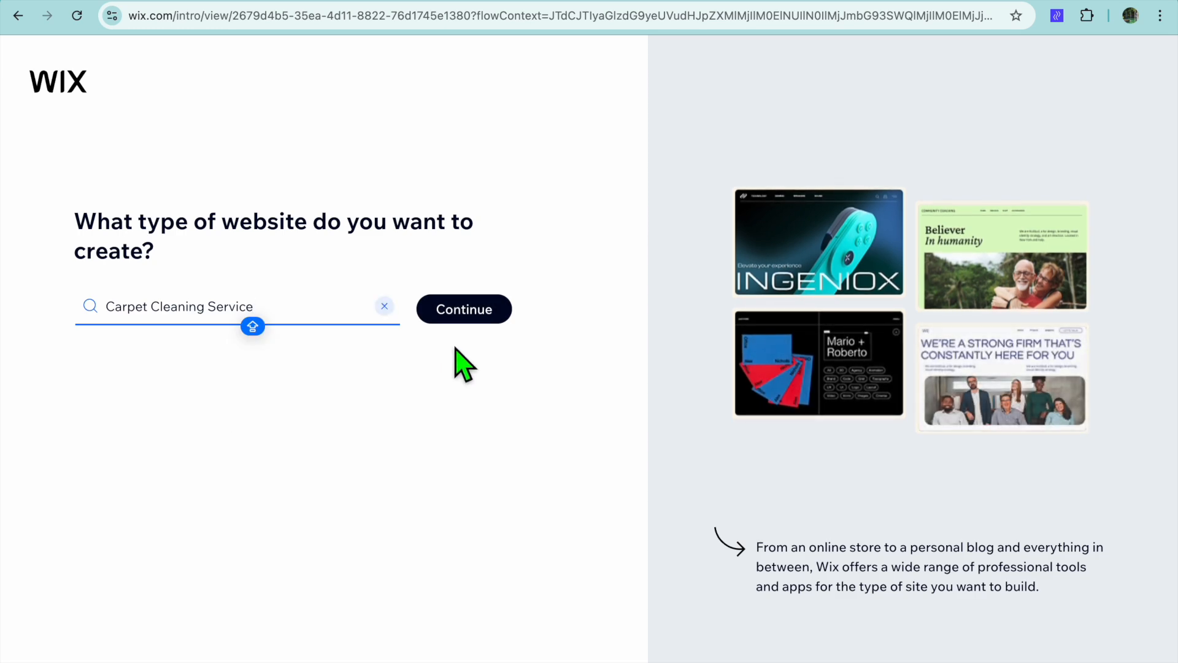
click(482, 311)
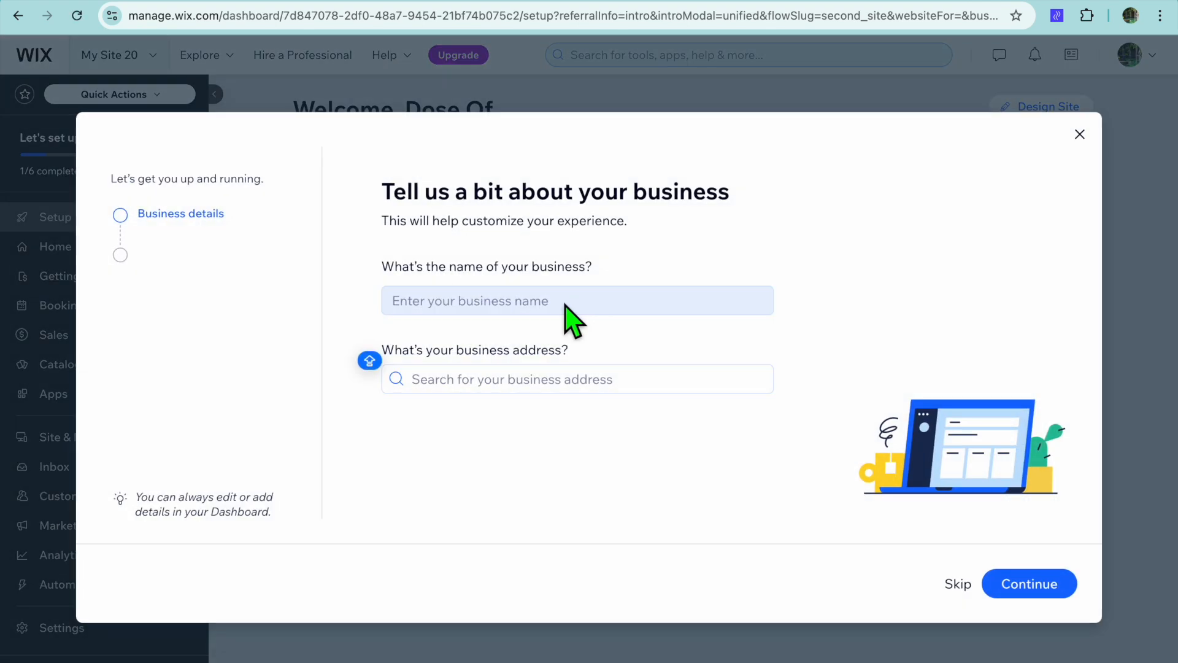
Name the business CARPET CLEANING and continue to the working hours without a business address
click(535, 300)
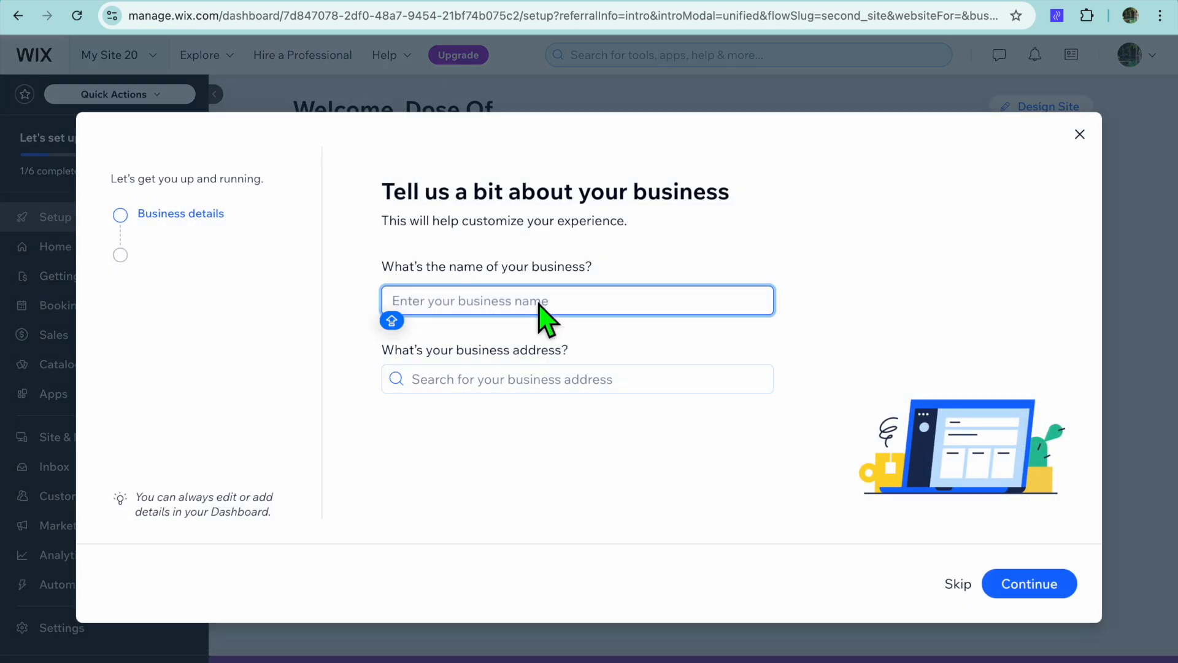
text(CARPET CLEANING)
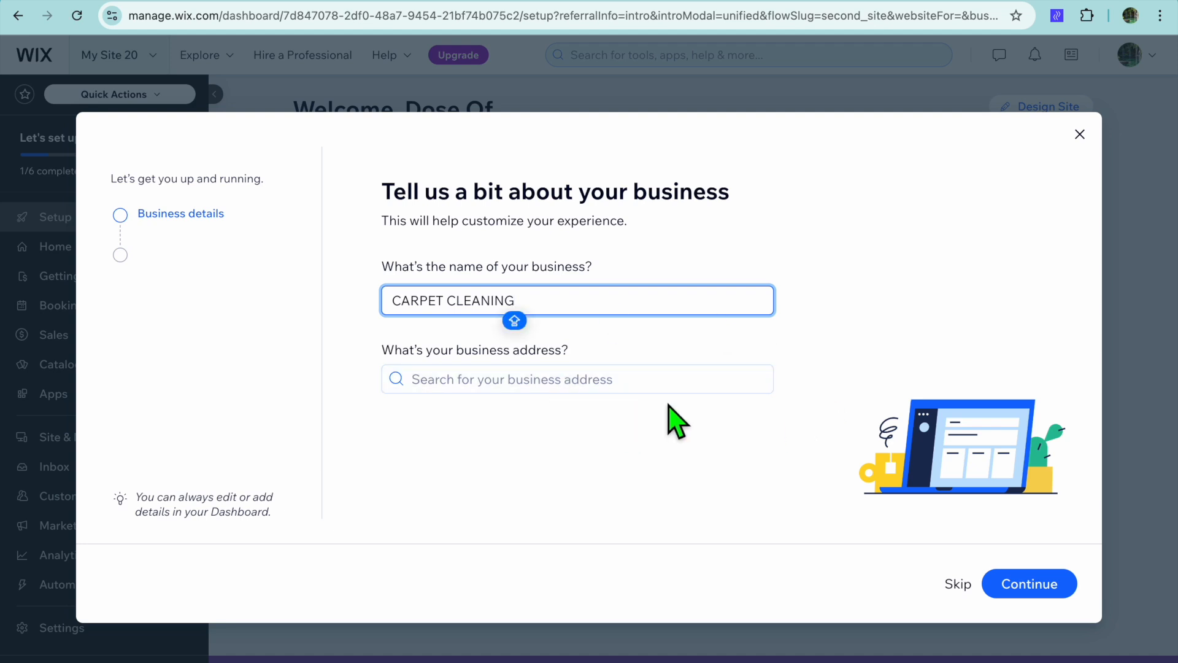
click(1041, 587)
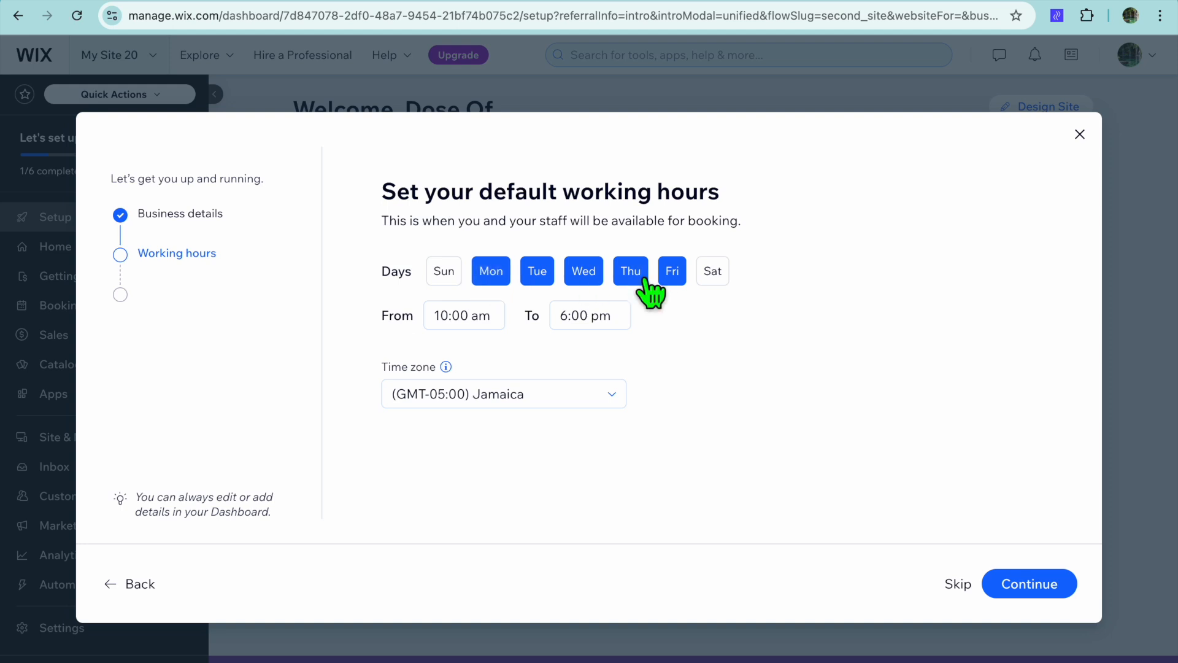
Set the default working hours from 9:00 am to 5:00 pm and continue to the services
click(475, 315)
scroll(479, 366, up, 2)
click(473, 373)
click(614, 323)
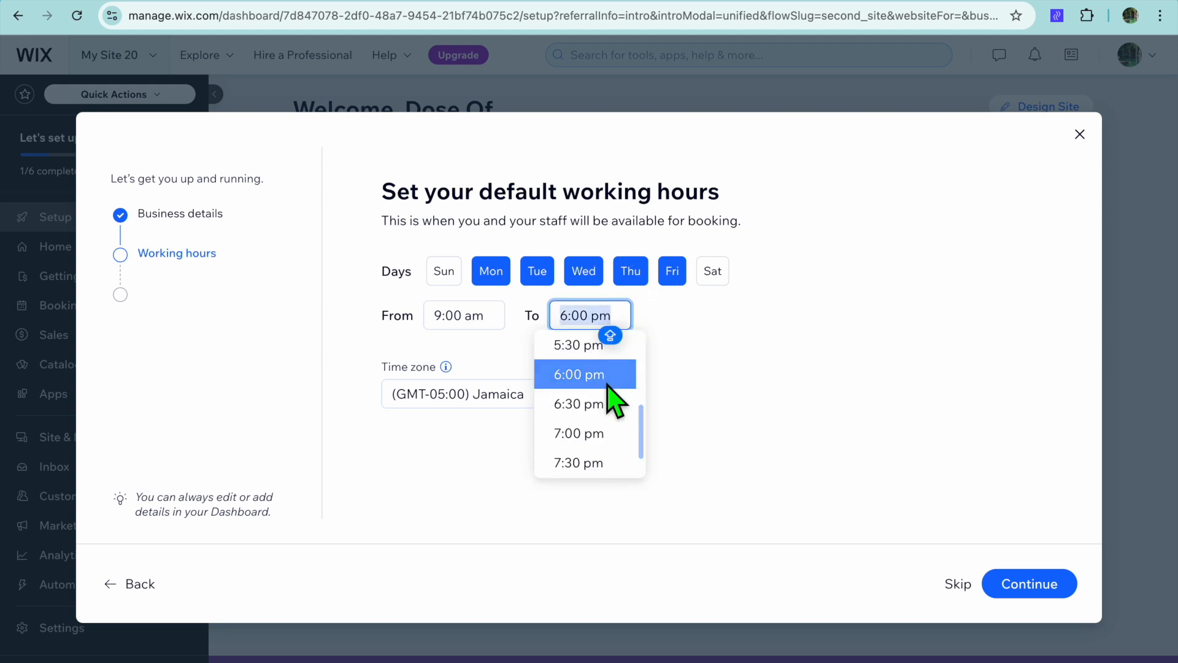
scroll(610, 395, up, 2)
click(595, 368)
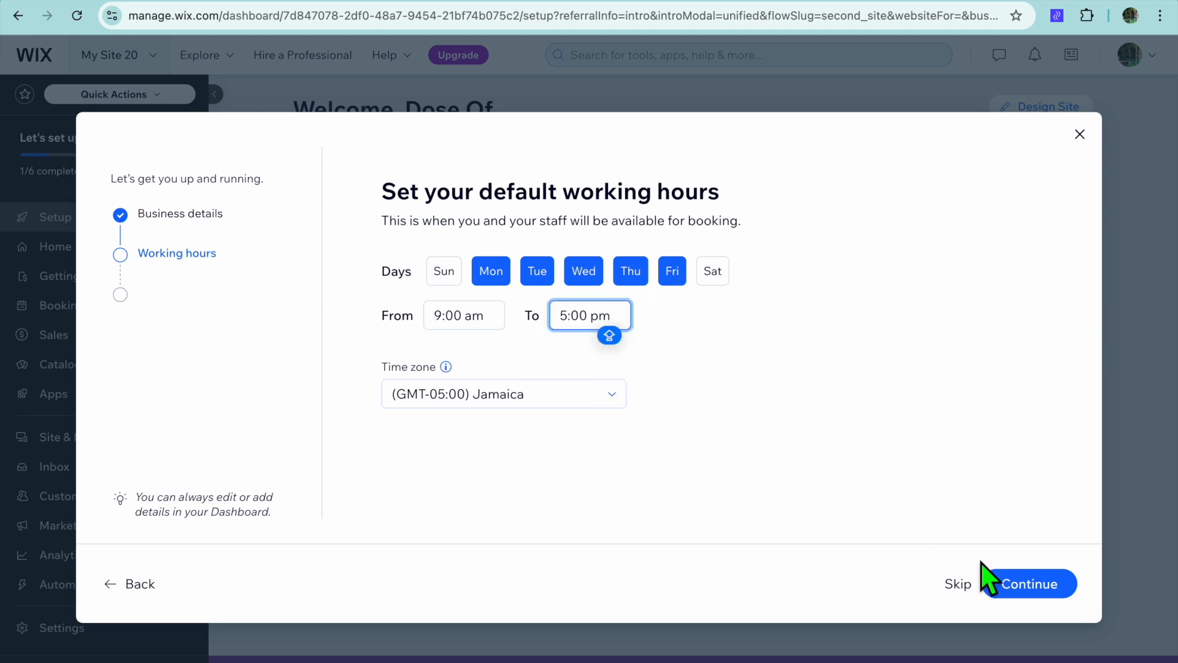
click(1007, 583)
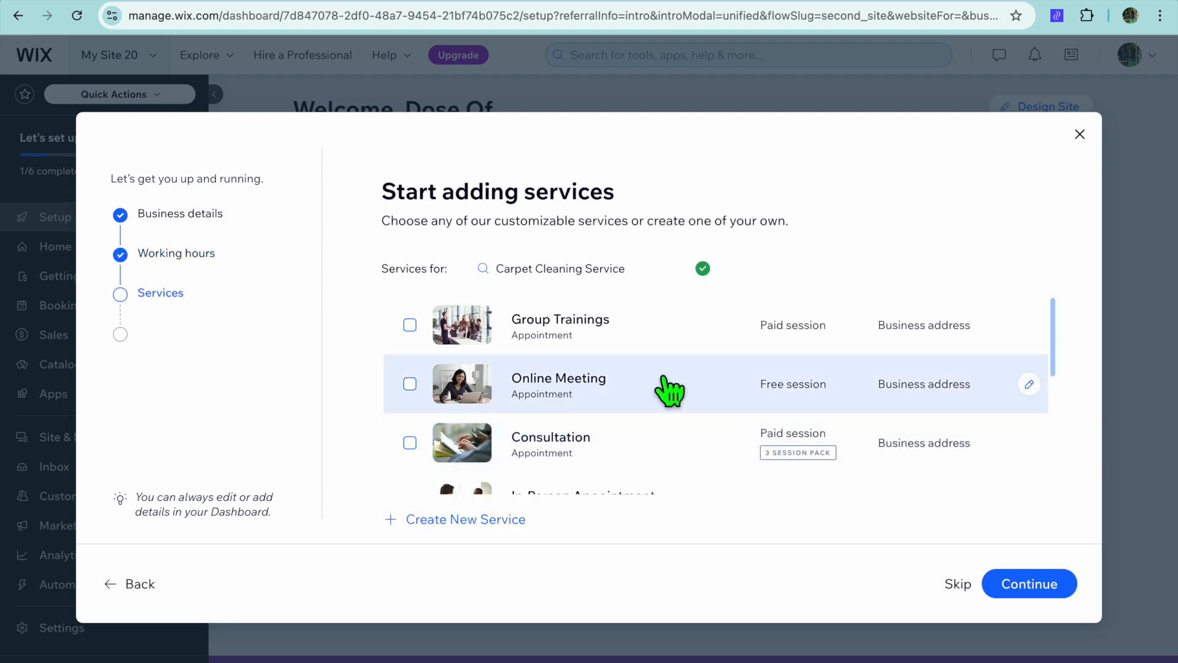
Include the Consultation service and create a paid appointment service named CARPETING CLEANING, then continue to the staff setup
scroll(669, 390, down, 5)
scroll(669, 390, up, 5)
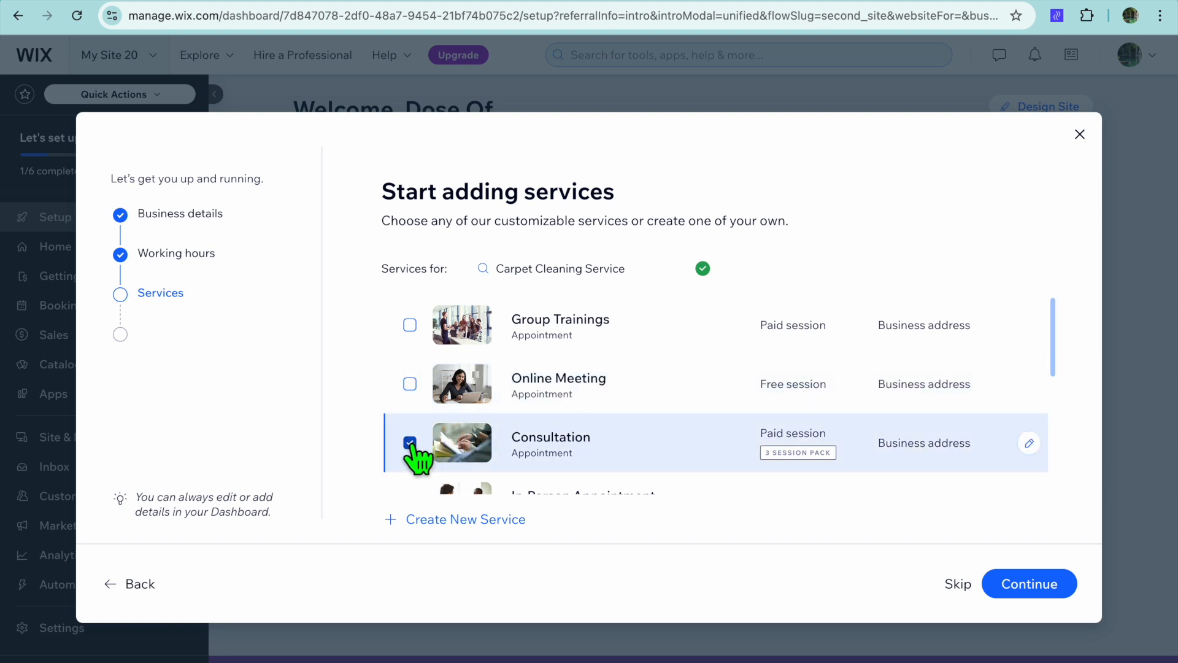
scroll(491, 466, down, 5)
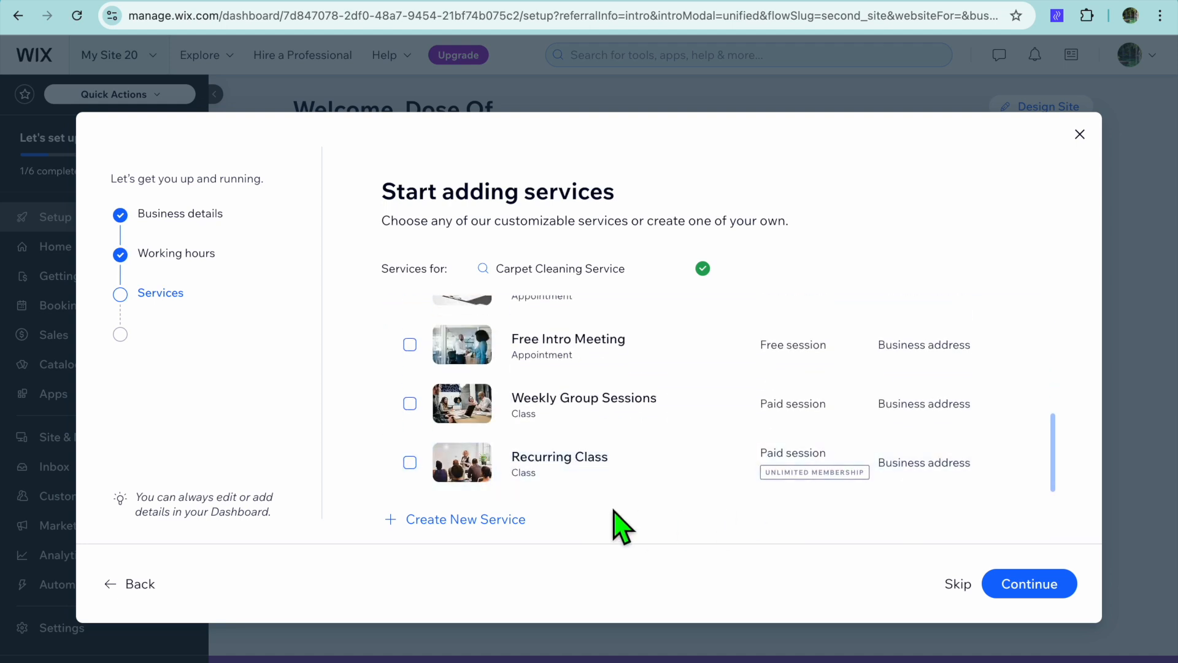
click(477, 522)
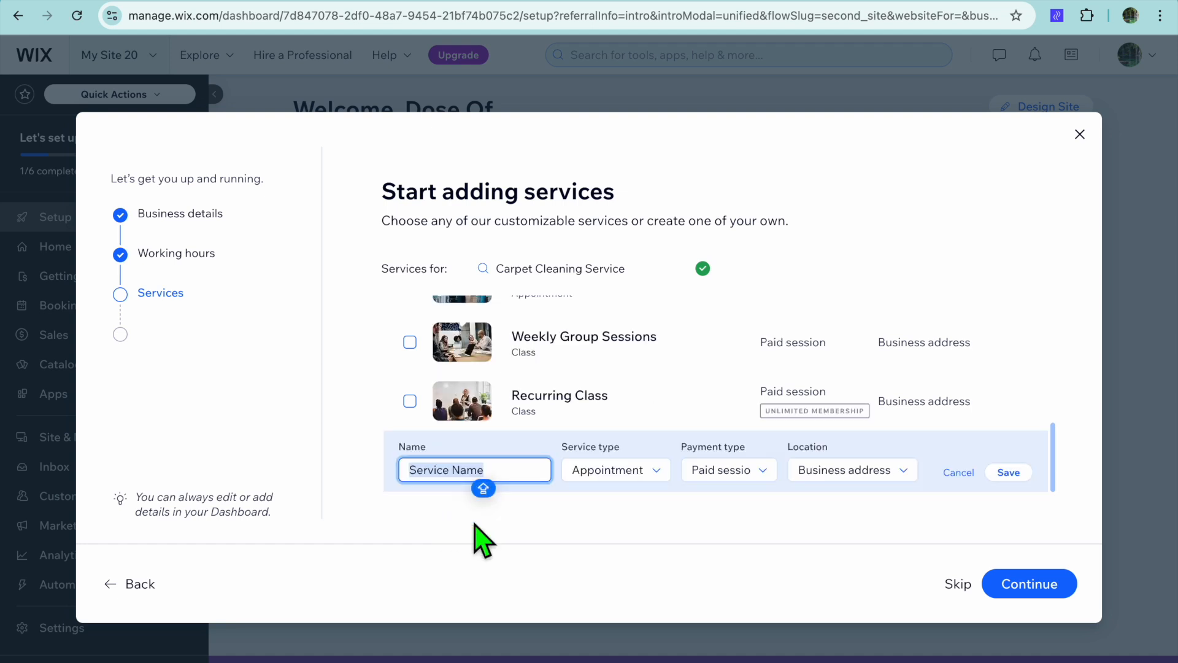
text(CARPETING CLEANING)
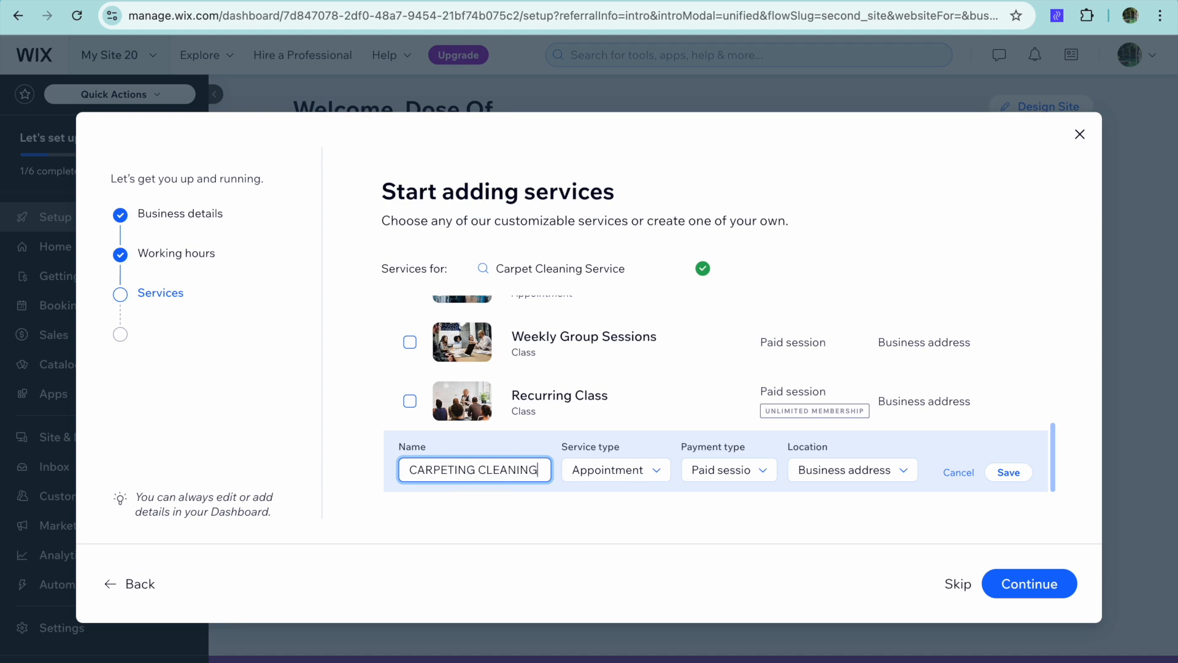
click(1009, 473)
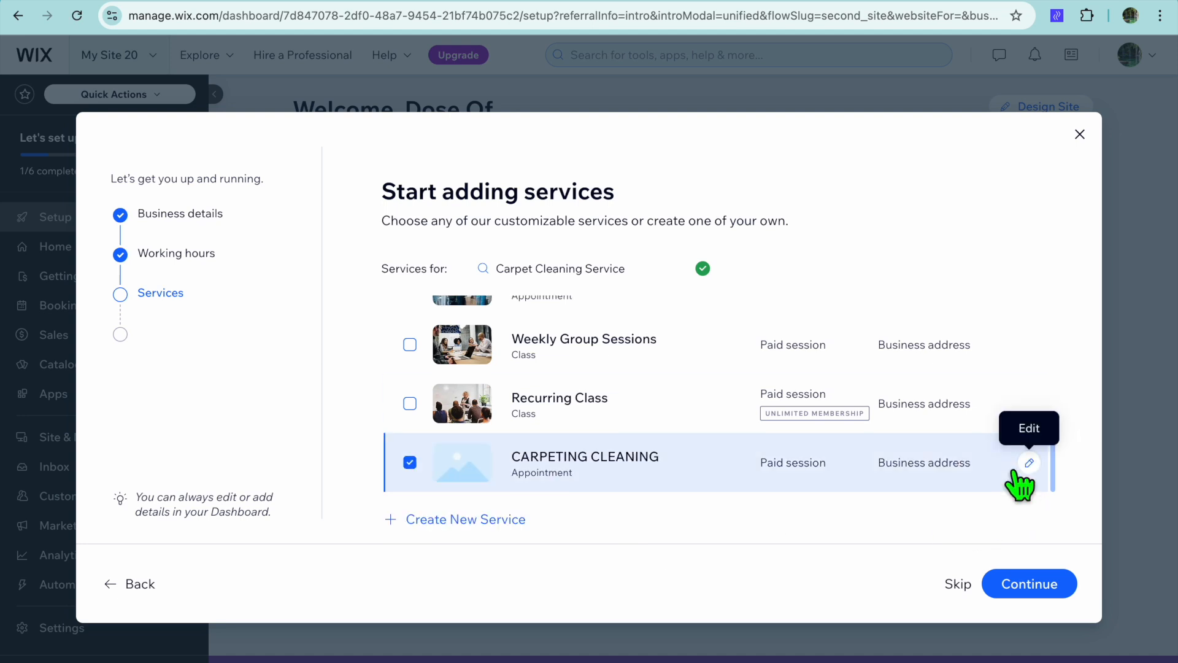
click(1038, 592)
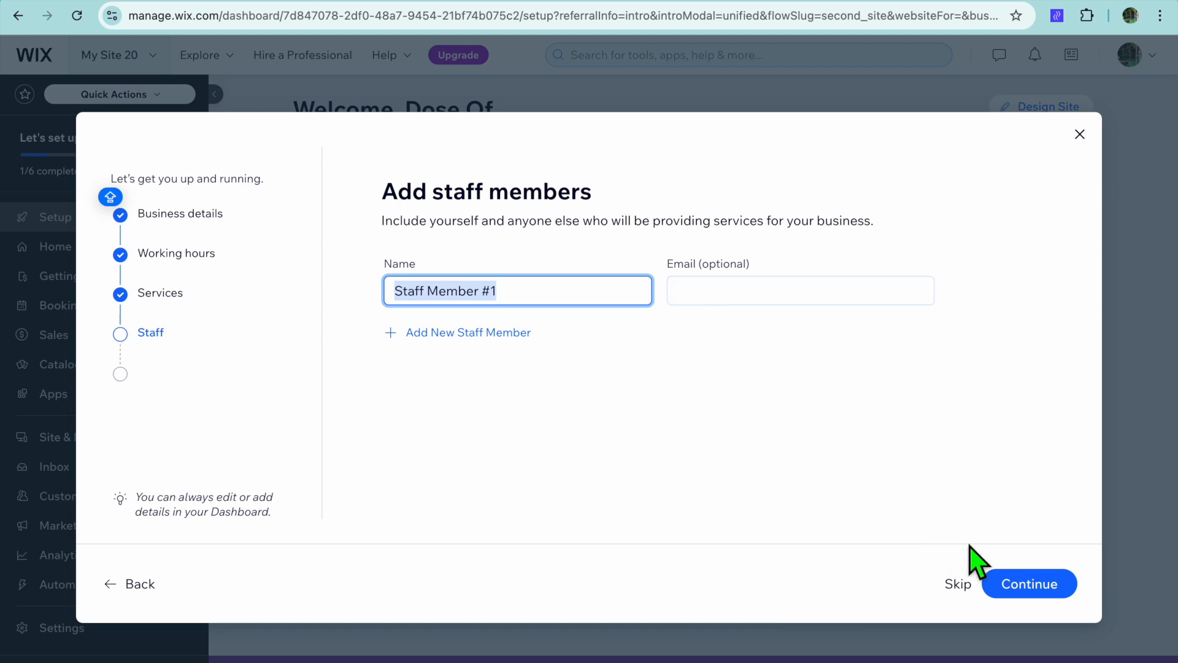
Finish the business setup with the default staff member and the tools for accepting online and in-person payments
click(1015, 589)
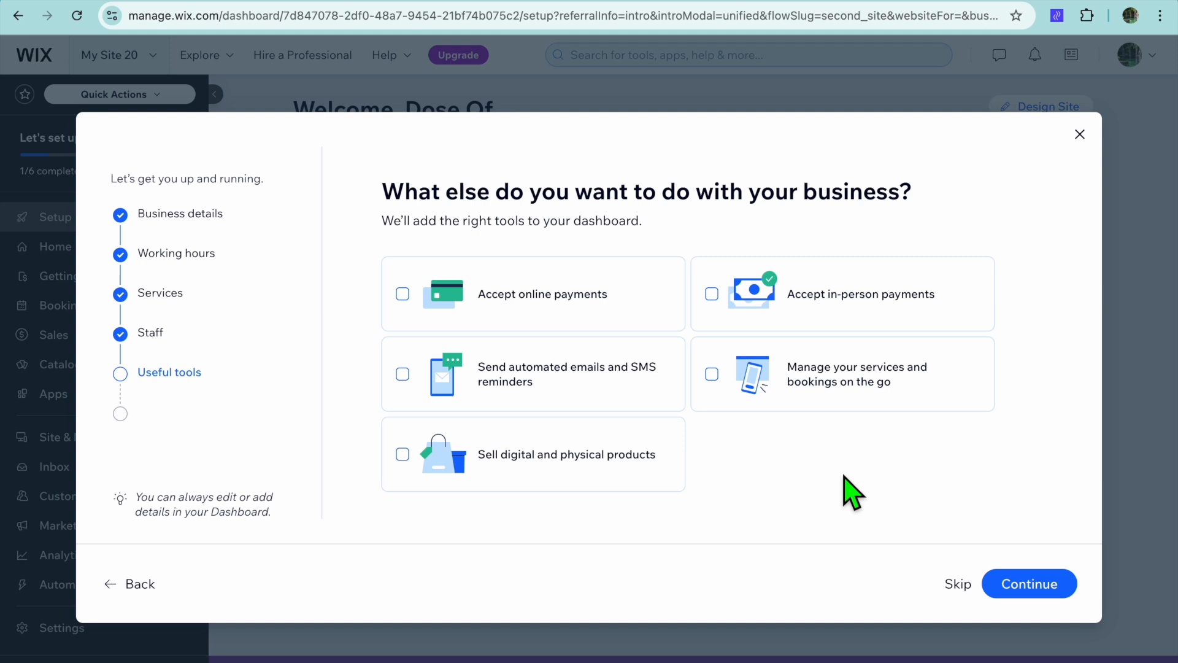
click(508, 283)
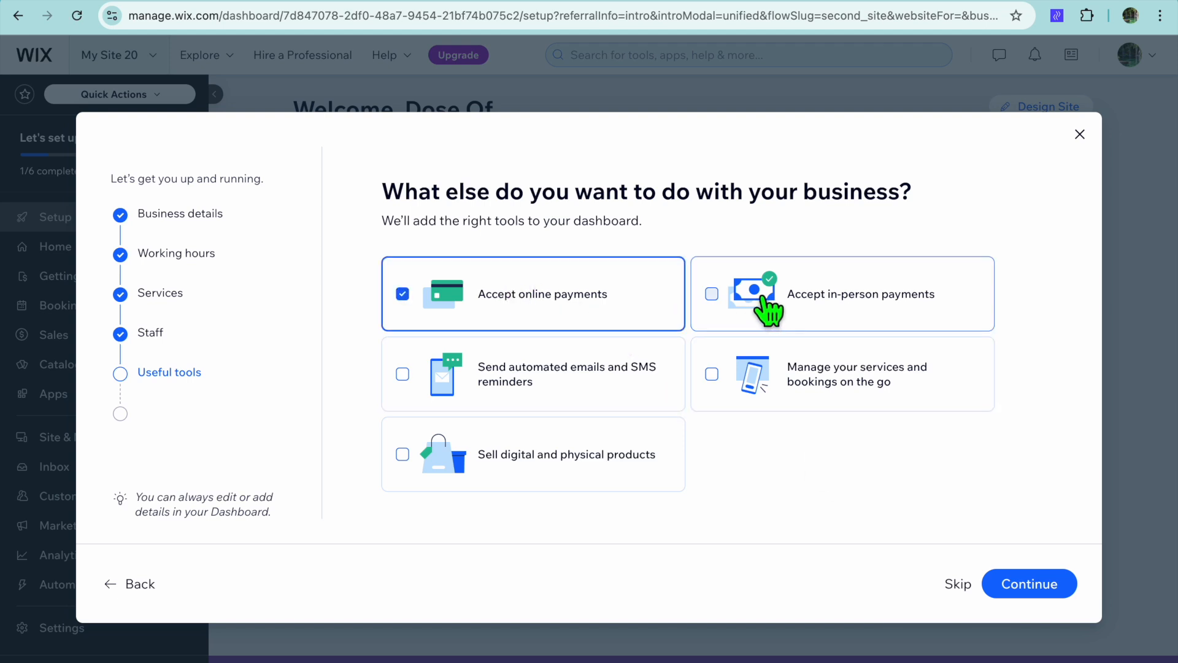
click(712, 294)
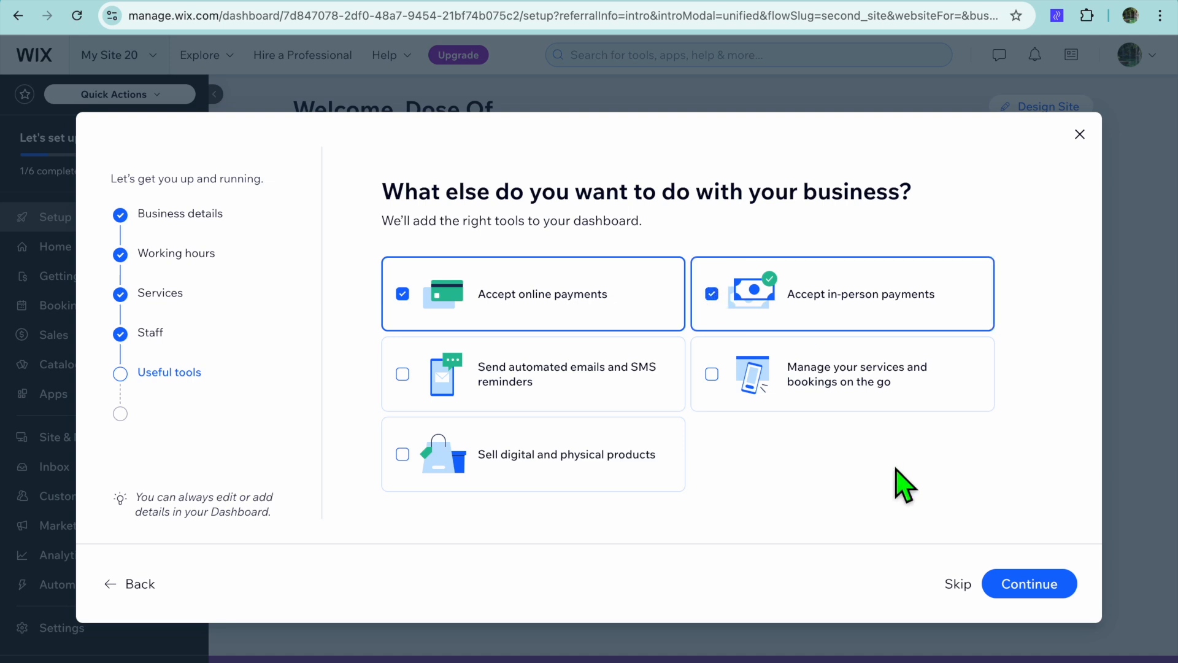
click(1031, 586)
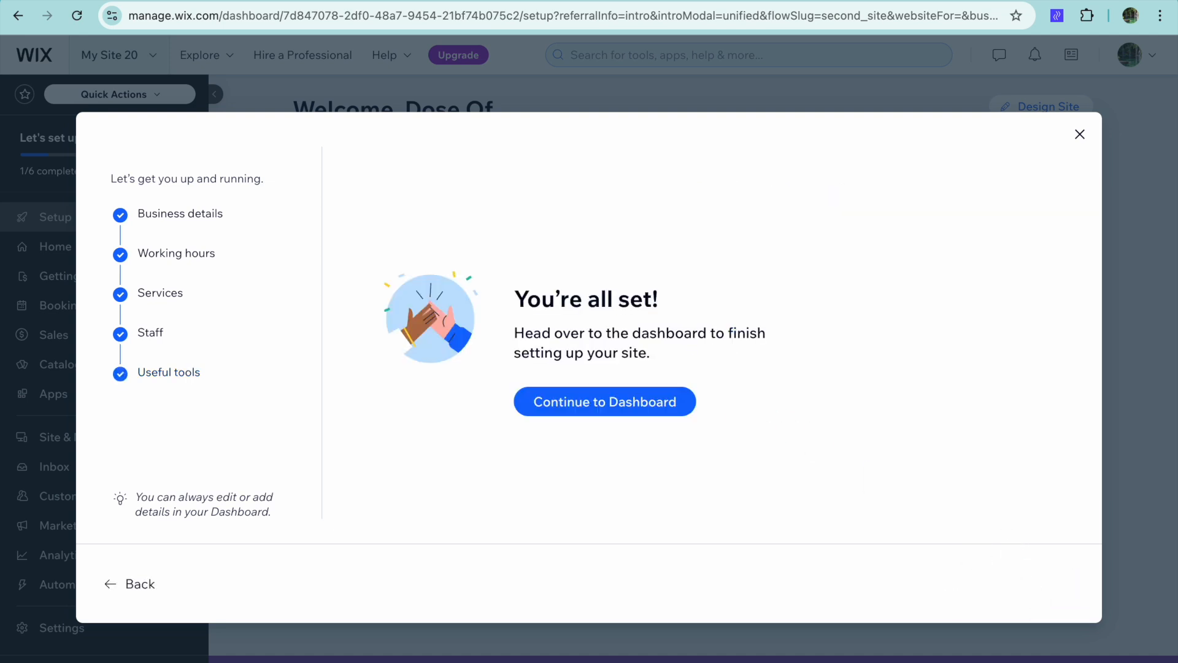
click(649, 400)
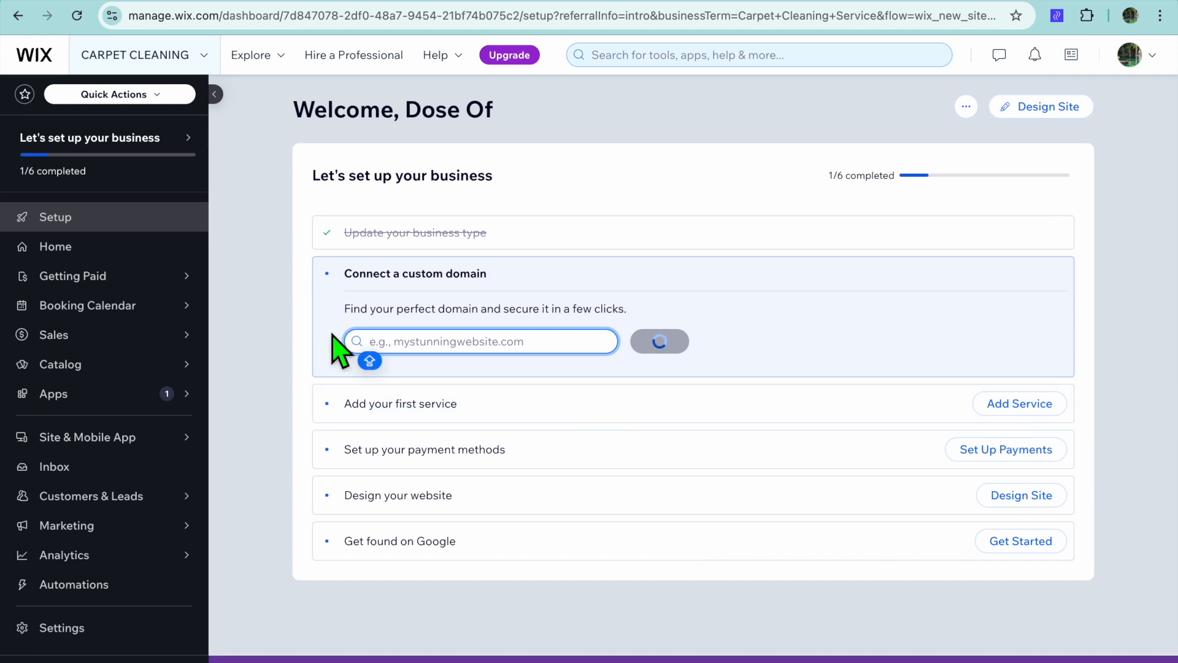
Open the first CARPETING CLEANING service in the booking services list for editing
click(105, 368)
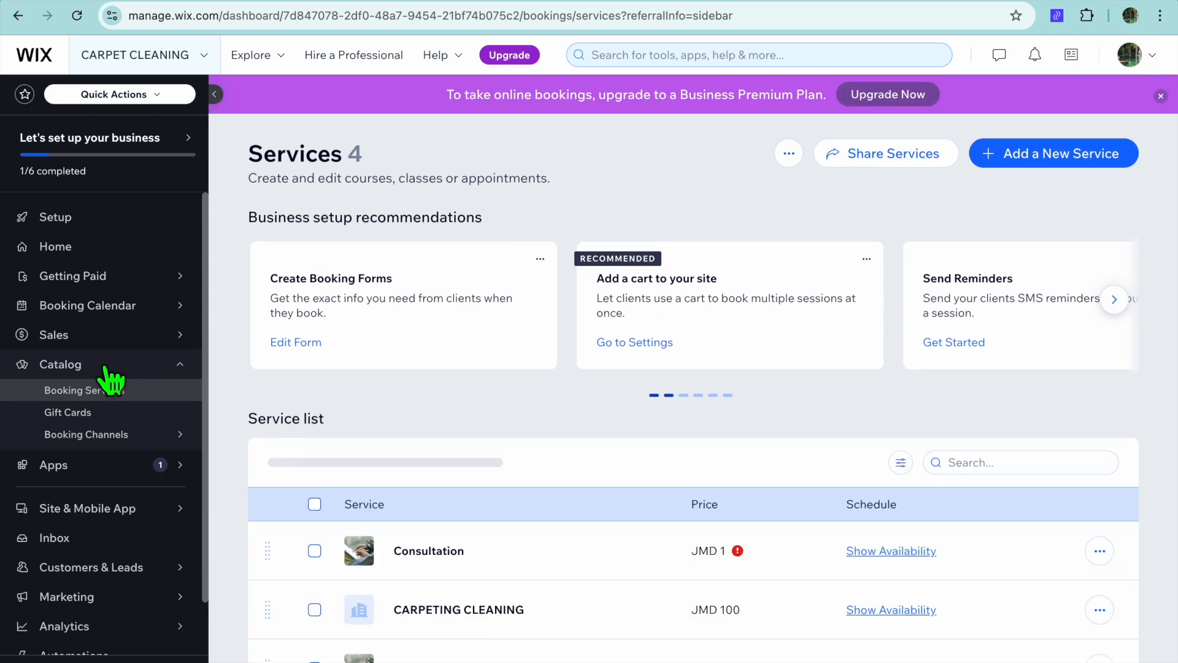
scroll(661, 451, down, 1)
scroll(661, 451, down, 2)
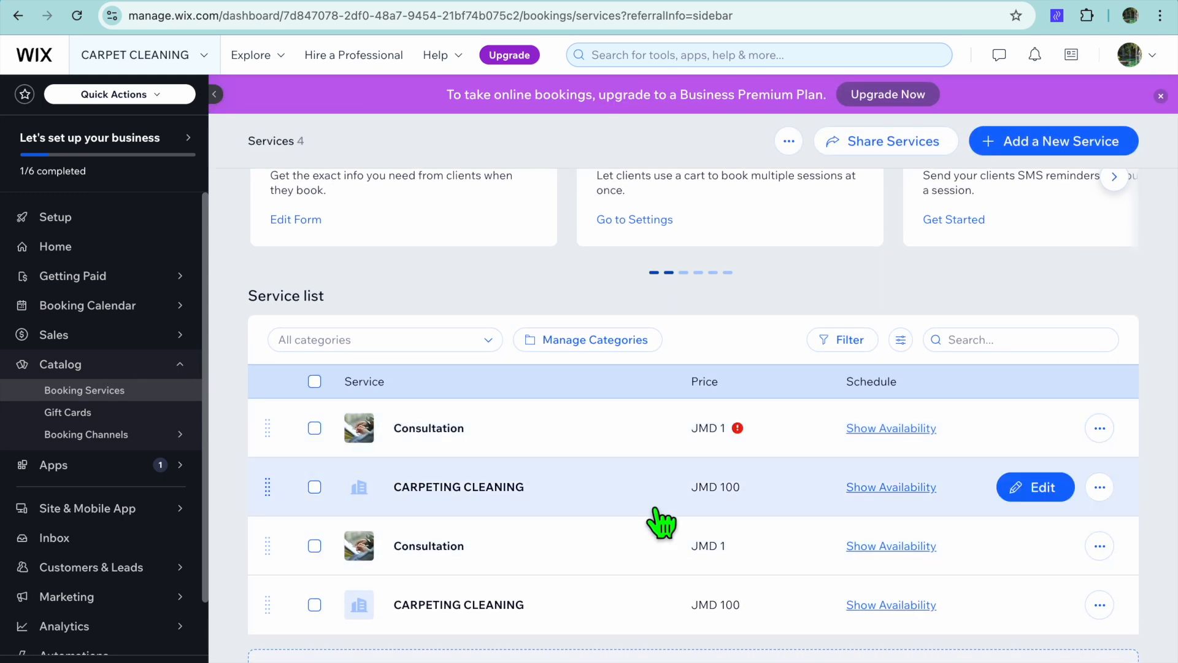
click(1032, 500)
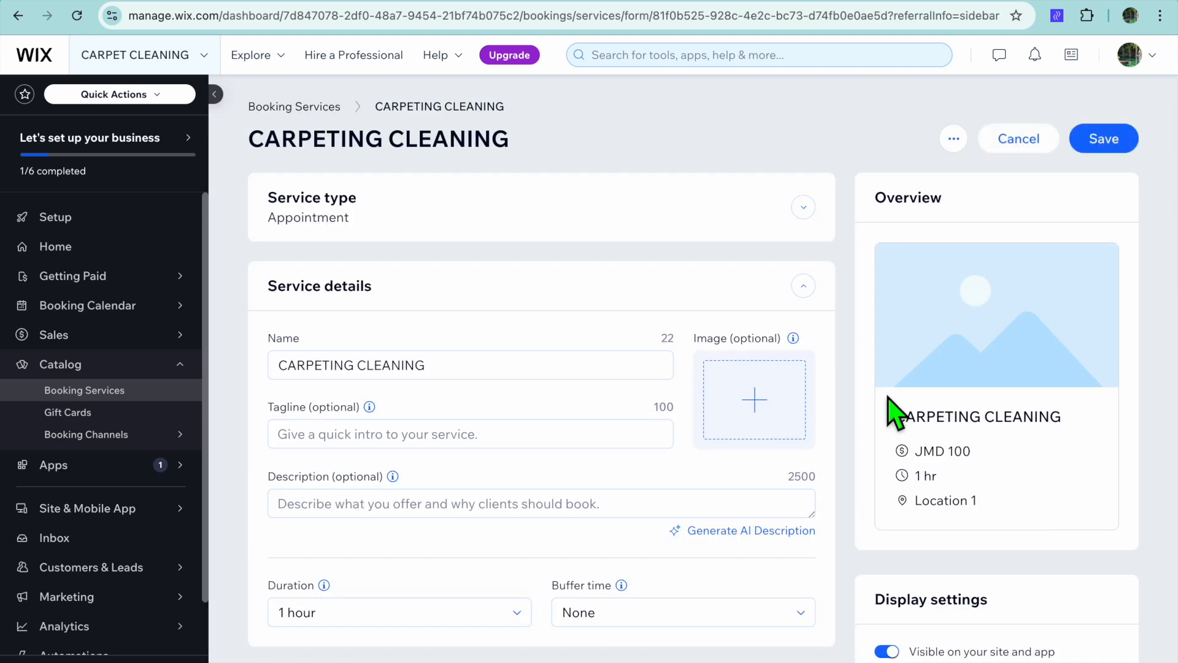
Search Media from Wix for CARPET and use the photo of a vacuum head on grey carpet as the service image
click(772, 408)
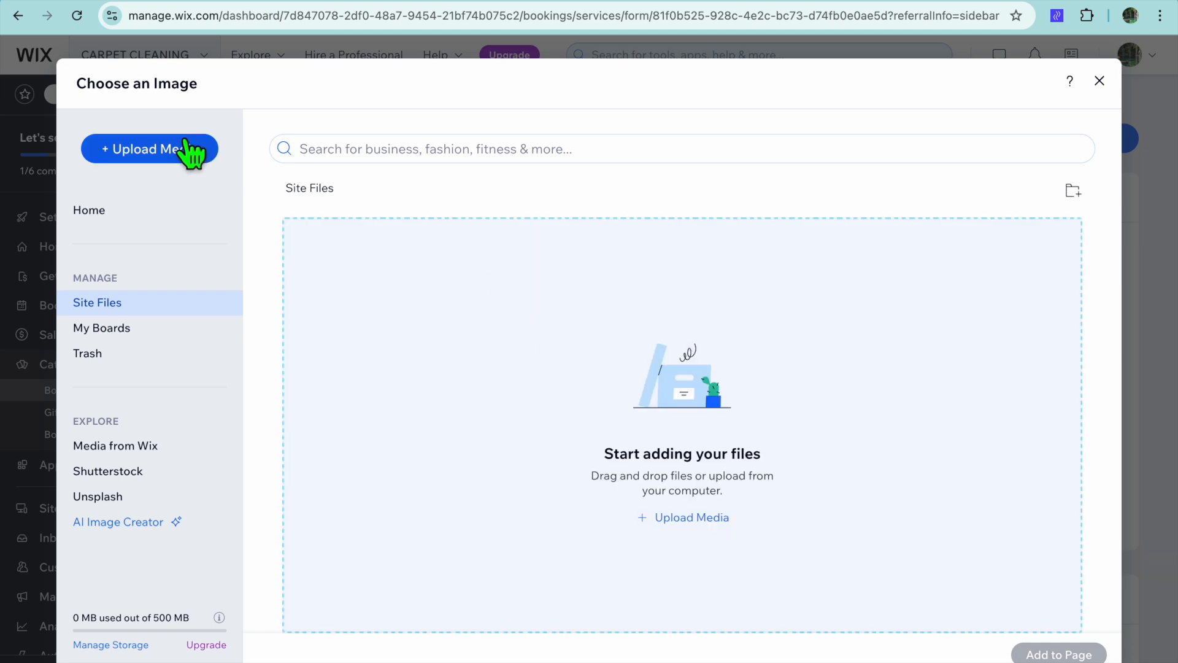
click(156, 452)
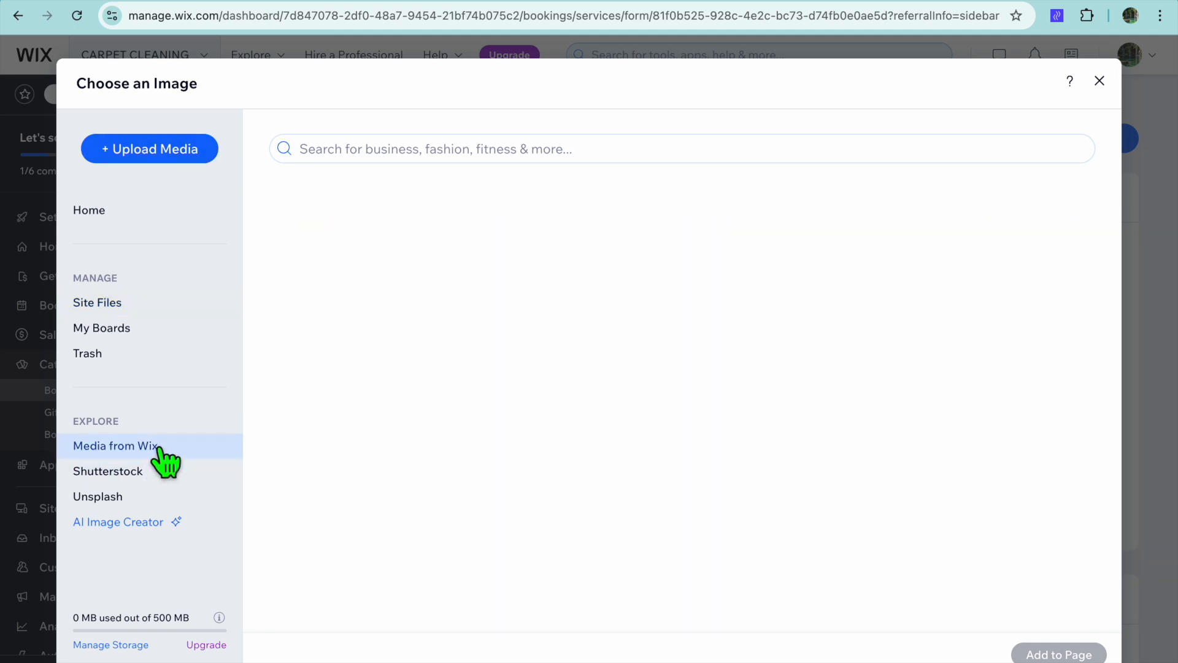
click(410, 155)
text(CARPET)
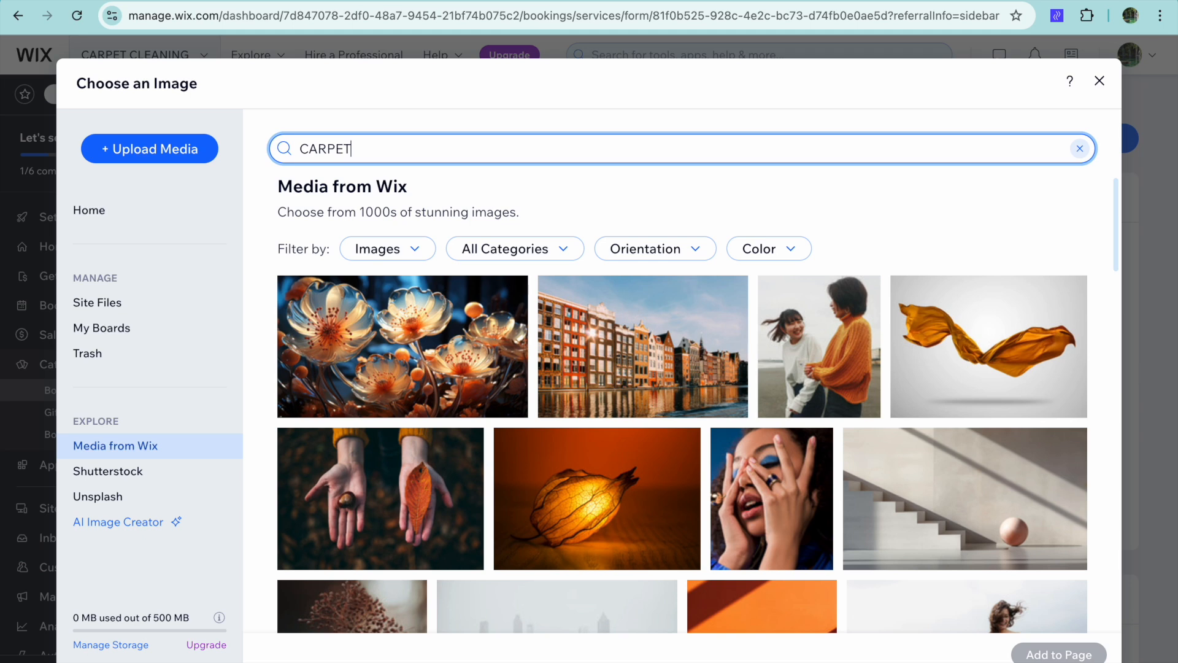
key(Return)
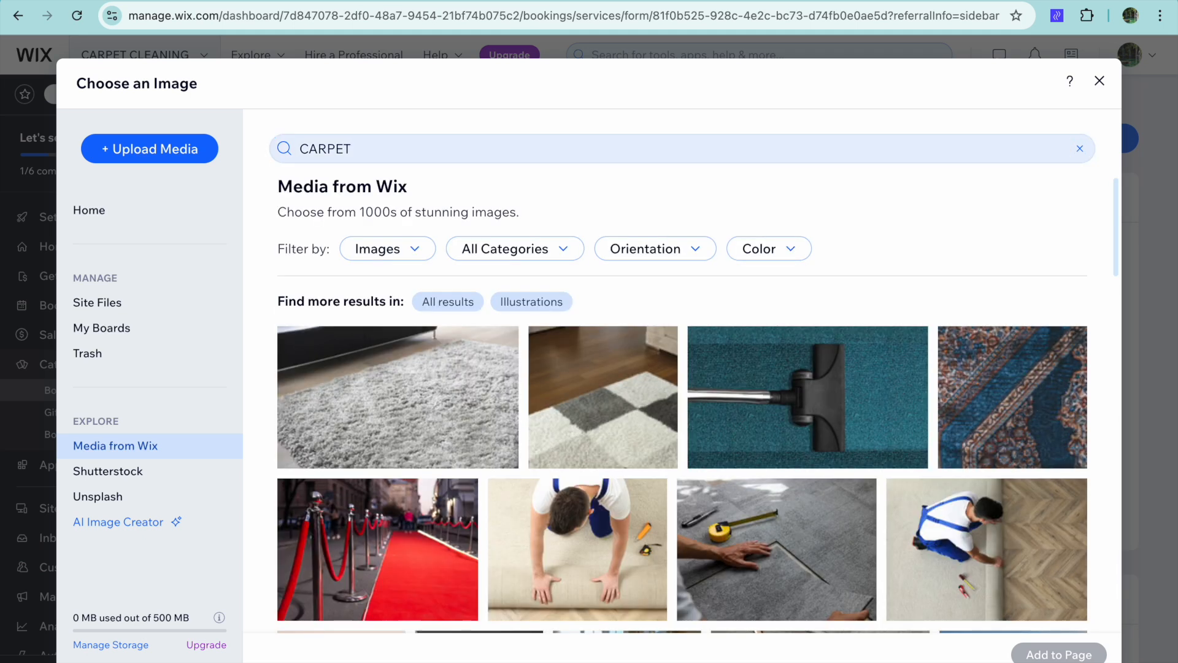
scroll(452, 315, down, 2)
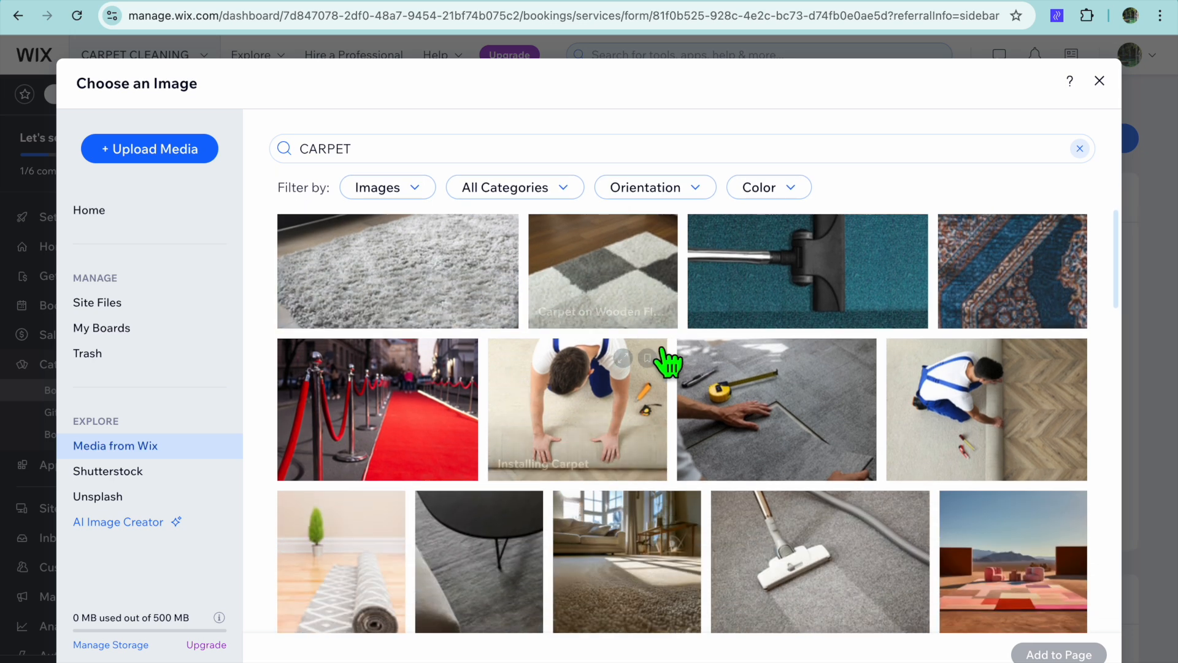
scroll(616, 402, down, 2)
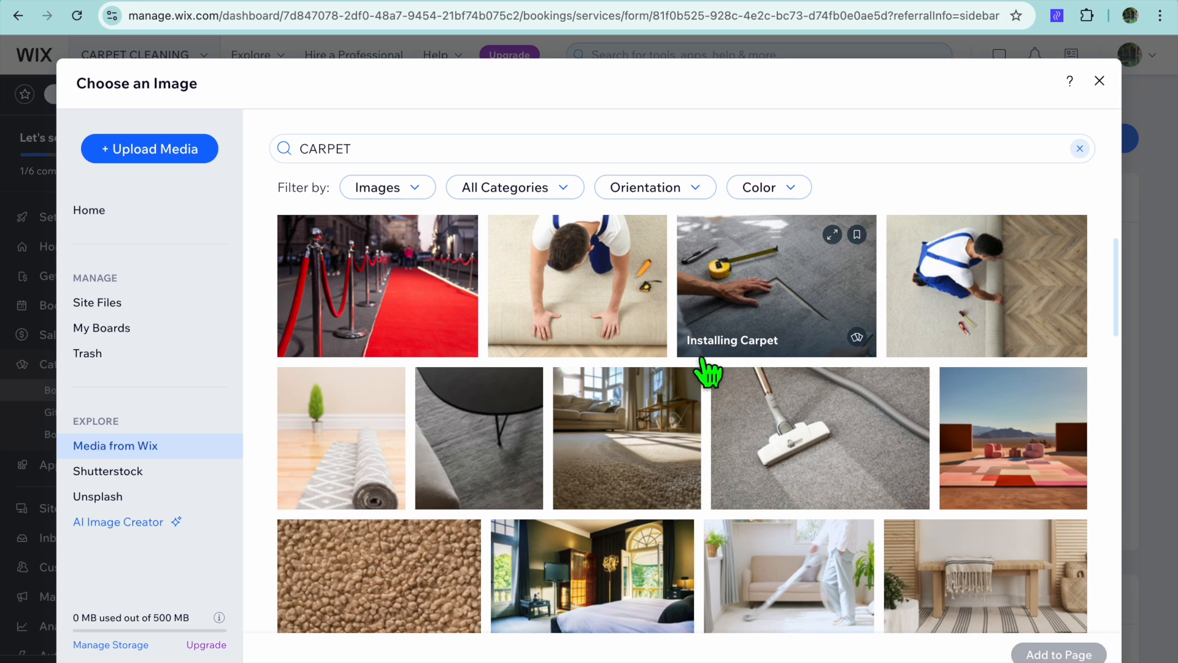
click(842, 463)
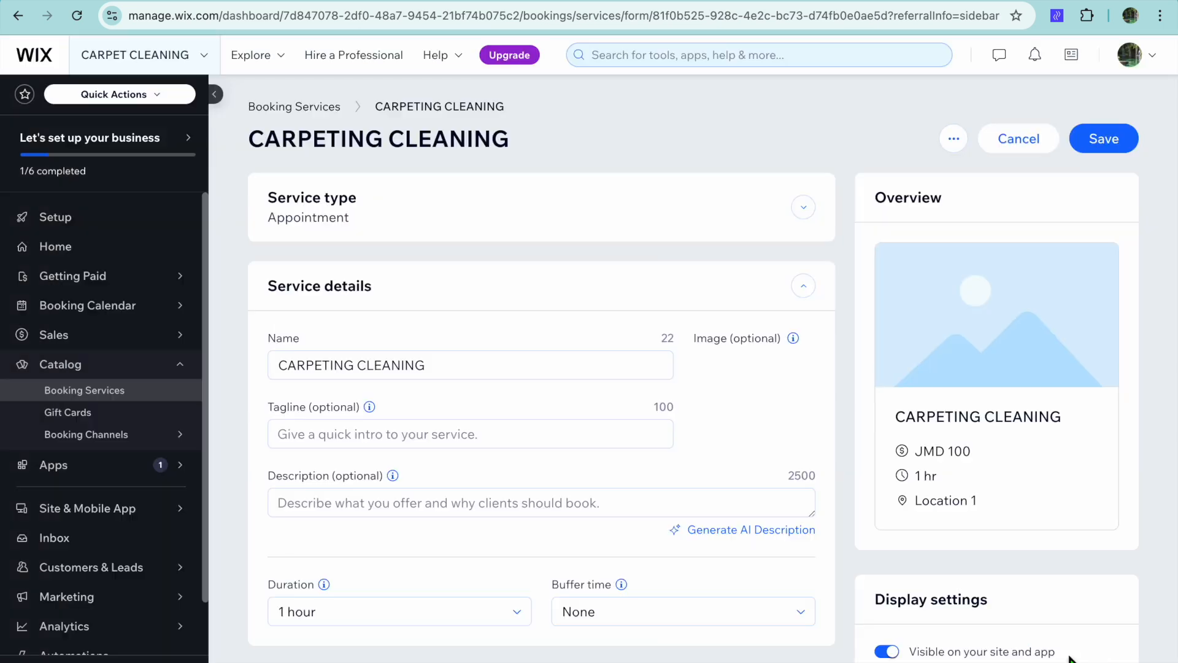
Keep the Fixed price type for the CARPETING CLEANING service, save the service and dismiss the premium upgrade offer
scroll(652, 562, down, 2)
scroll(651, 562, down, 2)
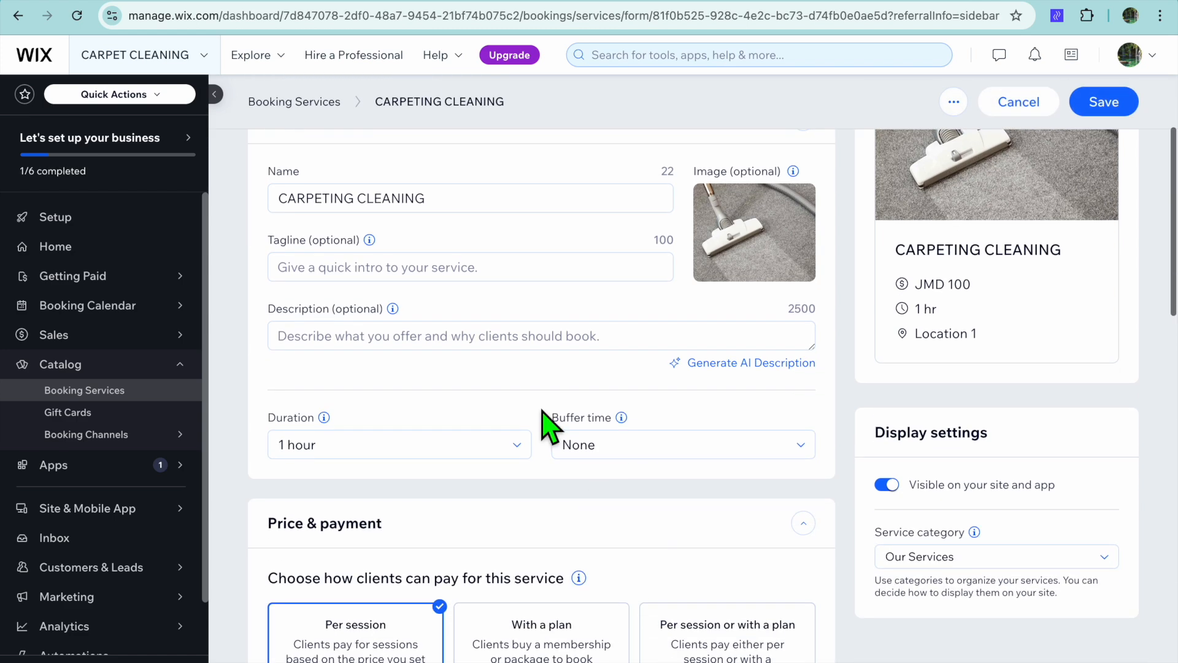
click(491, 348)
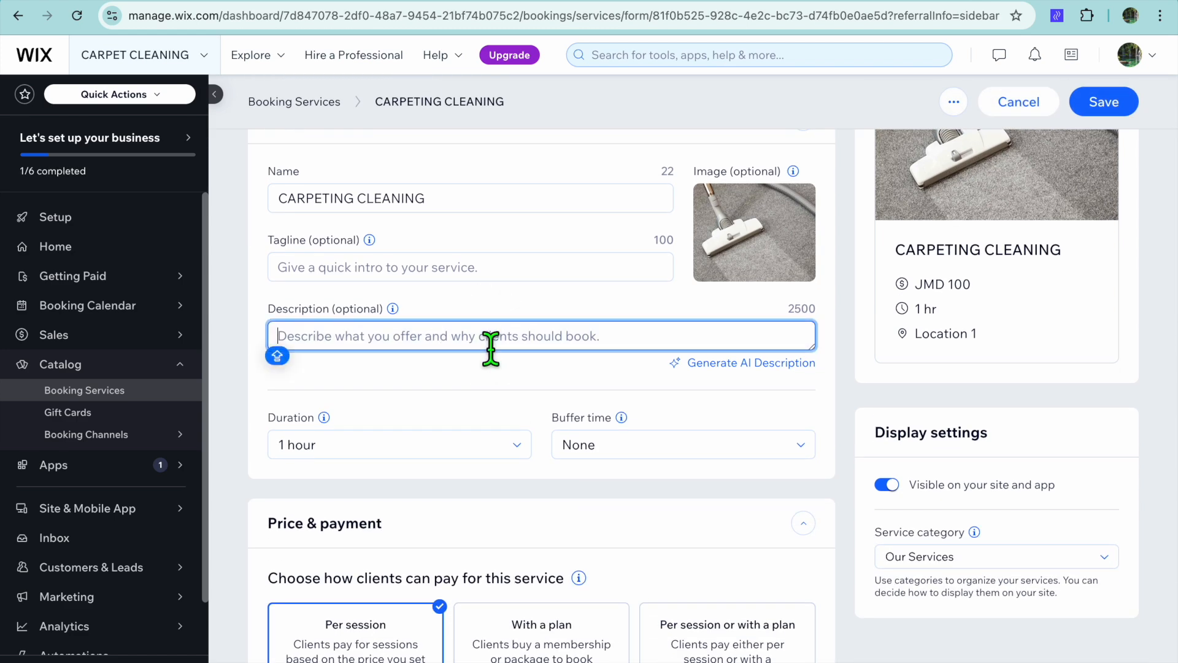
scroll(490, 348, down, 6)
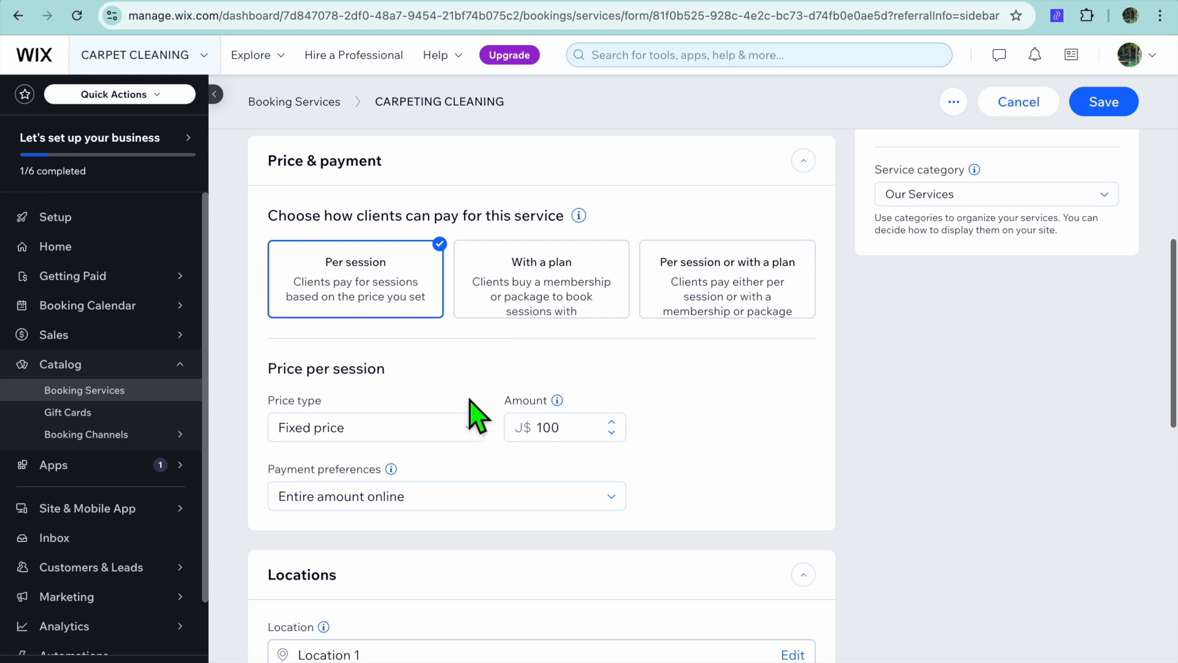
click(438, 432)
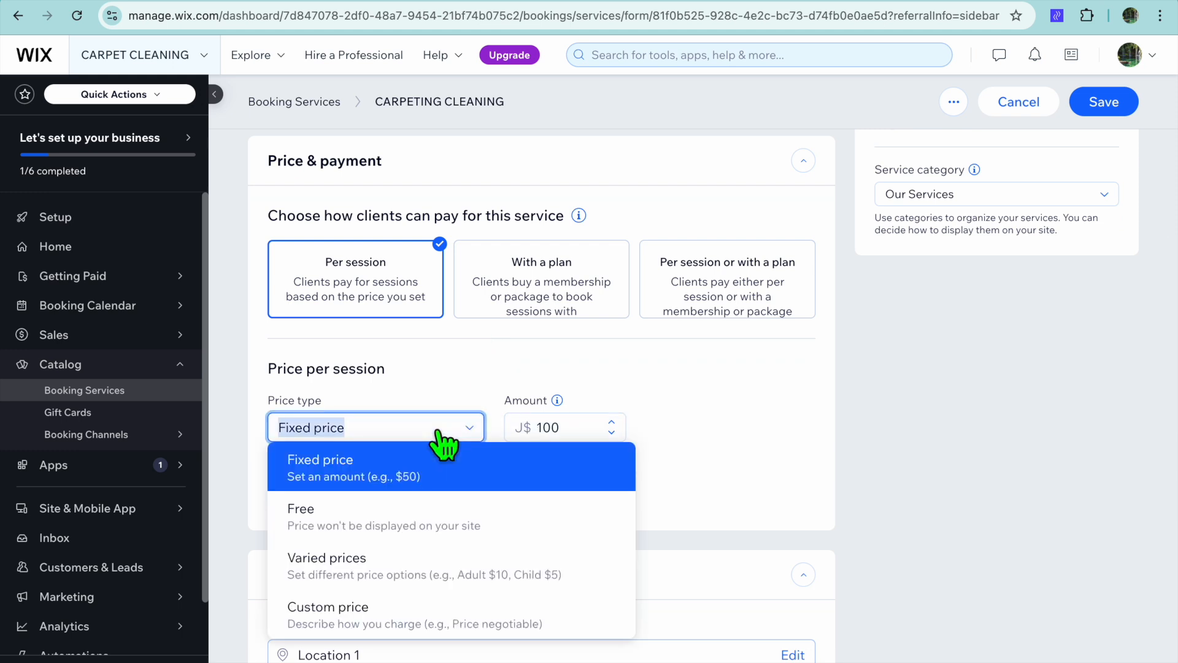
click(438, 431)
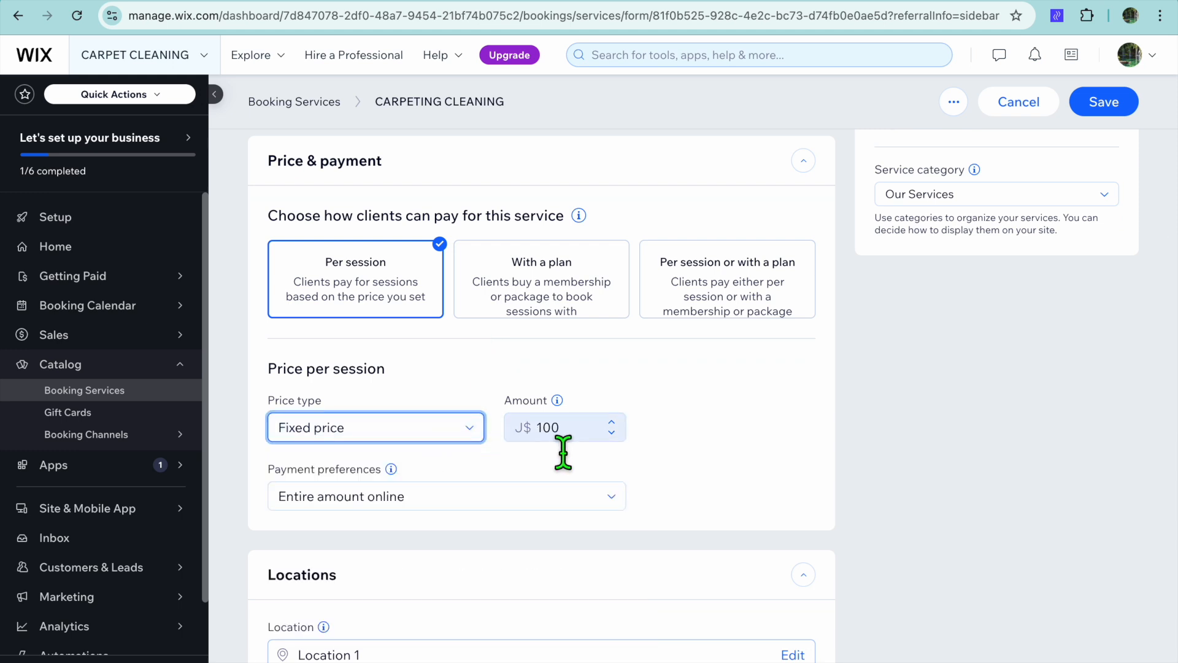
scroll(561, 454, down, 7)
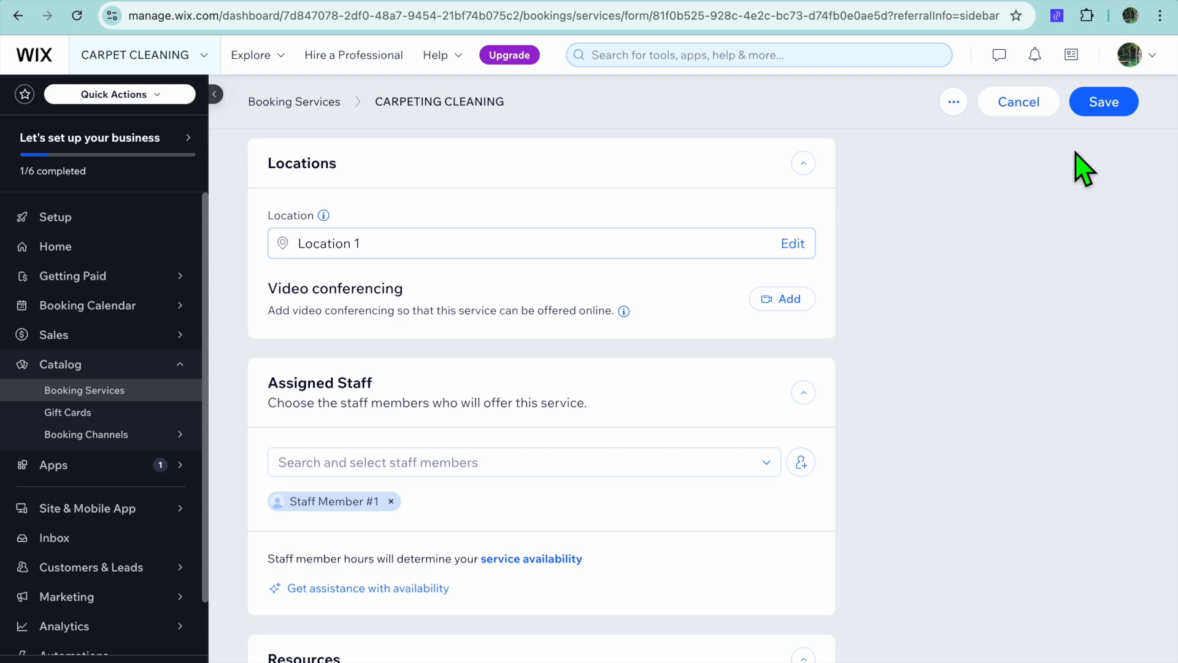
click(1097, 102)
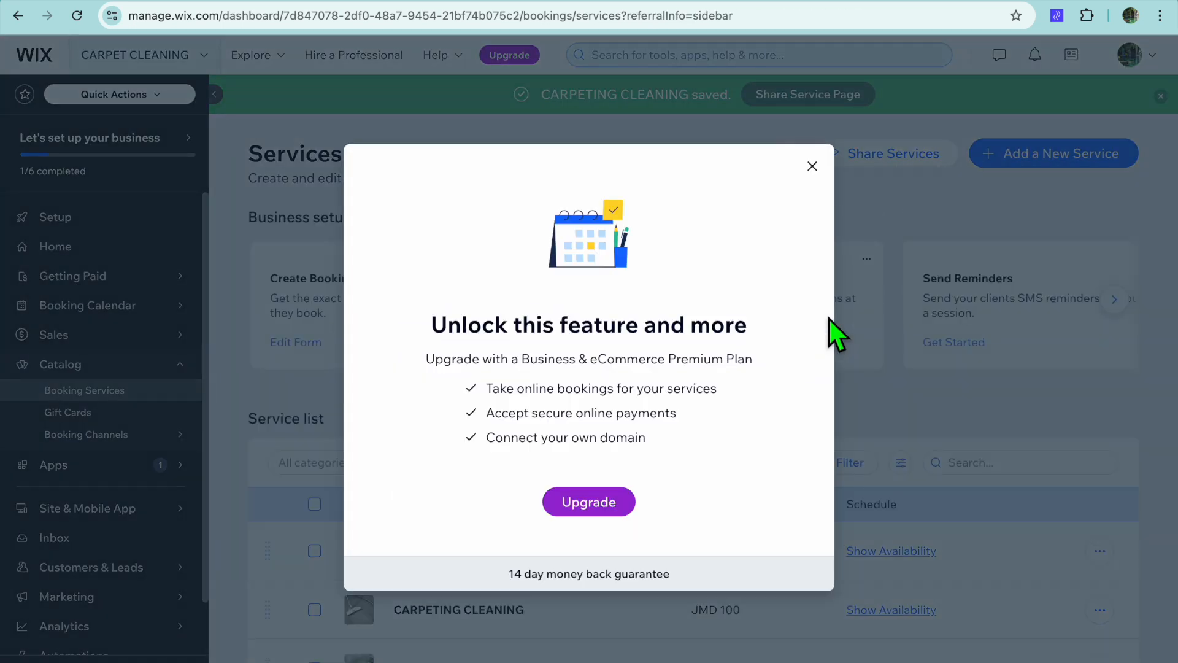
click(812, 167)
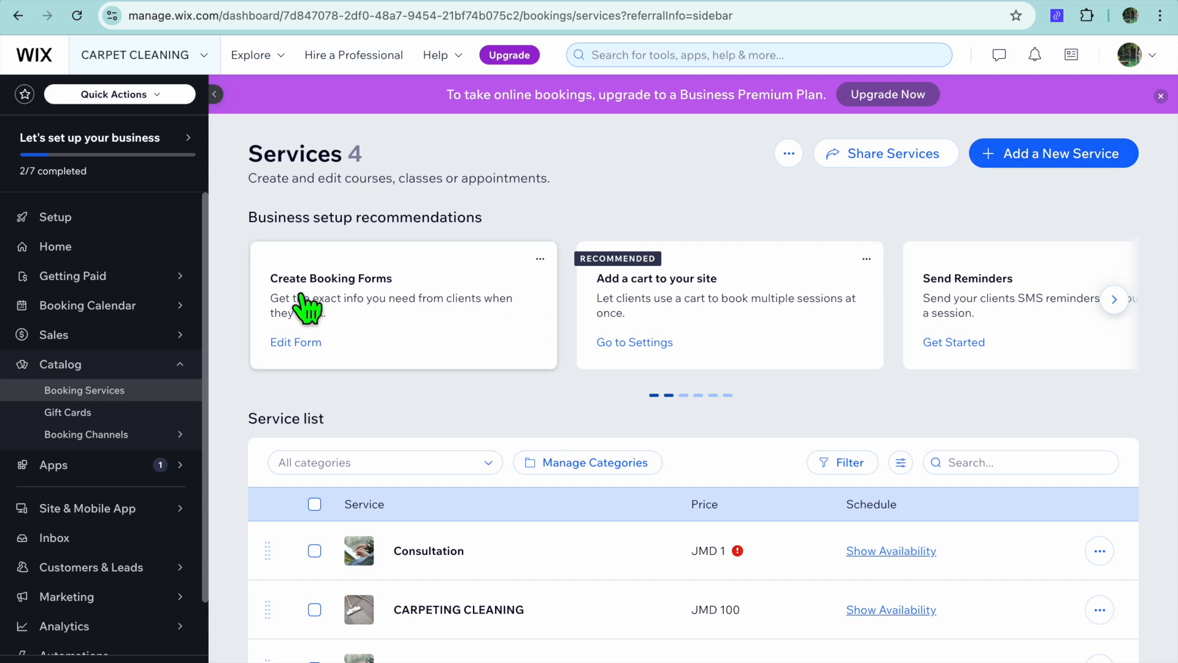
Examine the payment methods that can be connected for the business, and view the booking calendar
click(117, 281)
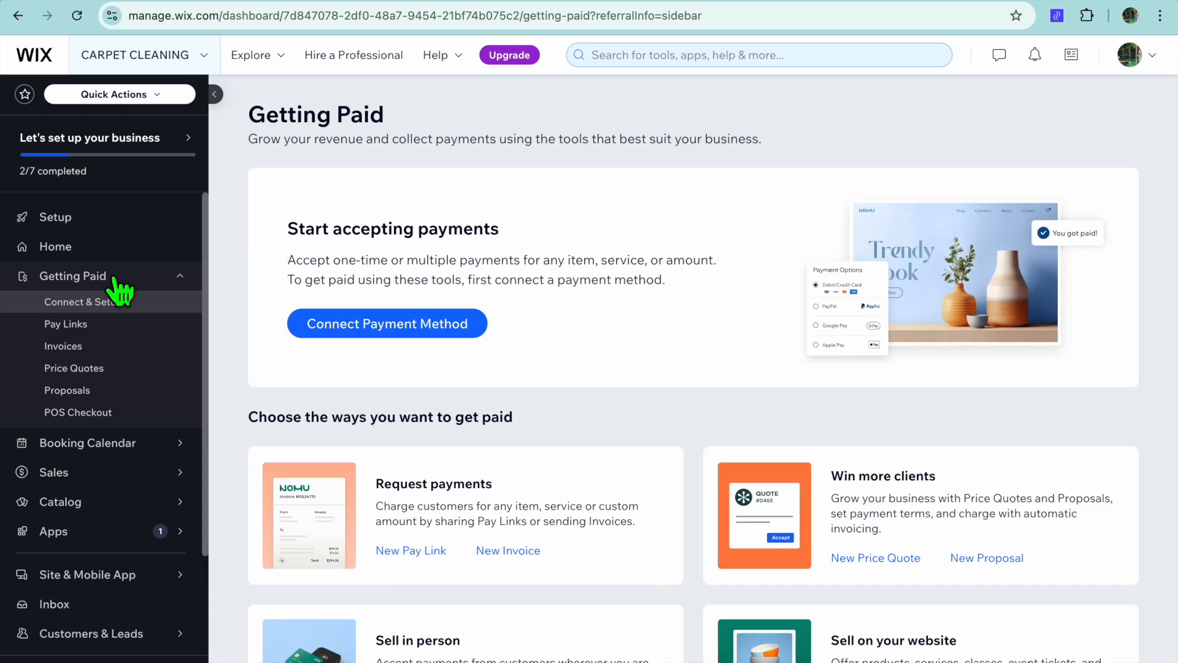
click(347, 331)
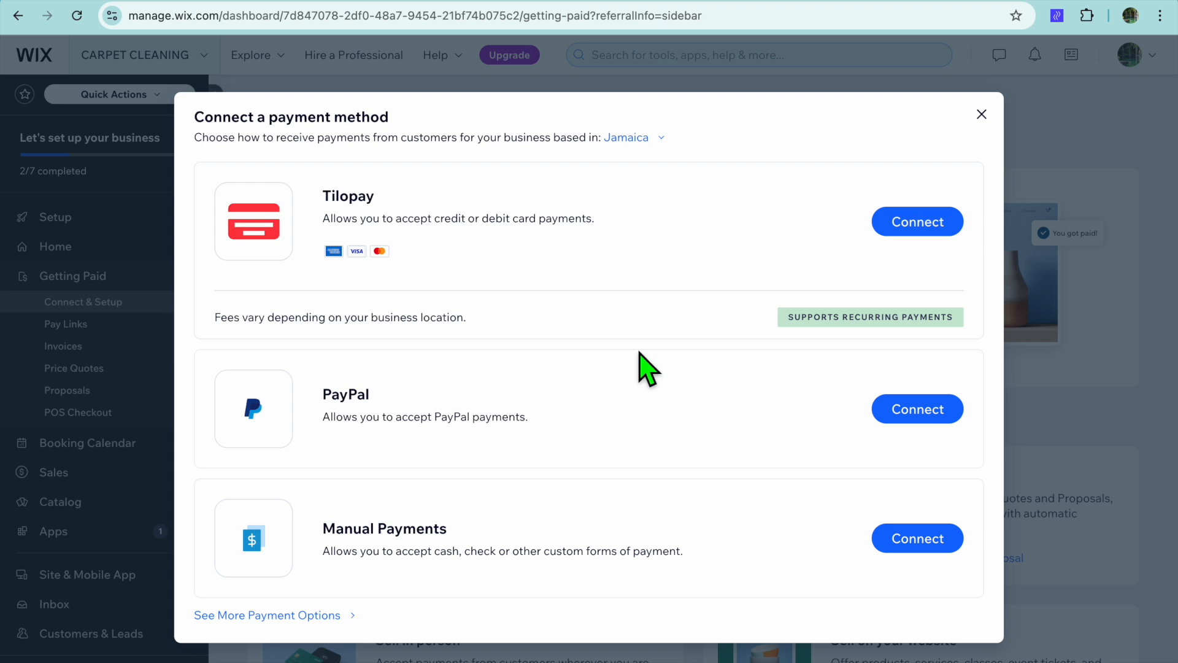
click(982, 114)
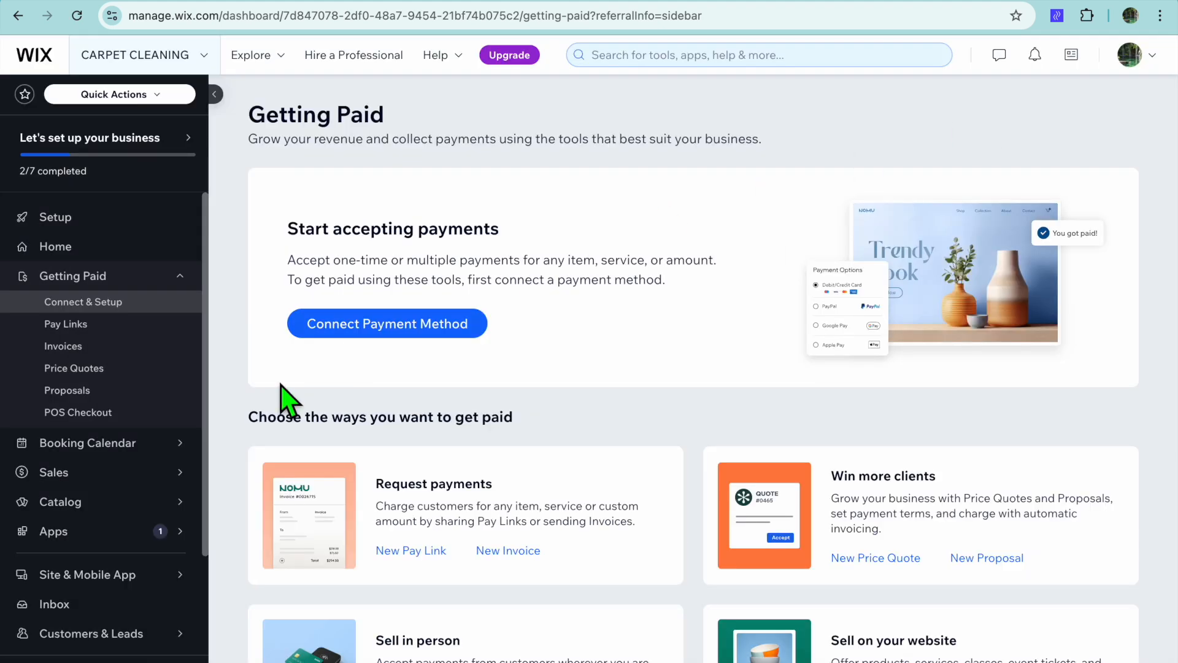
click(122, 443)
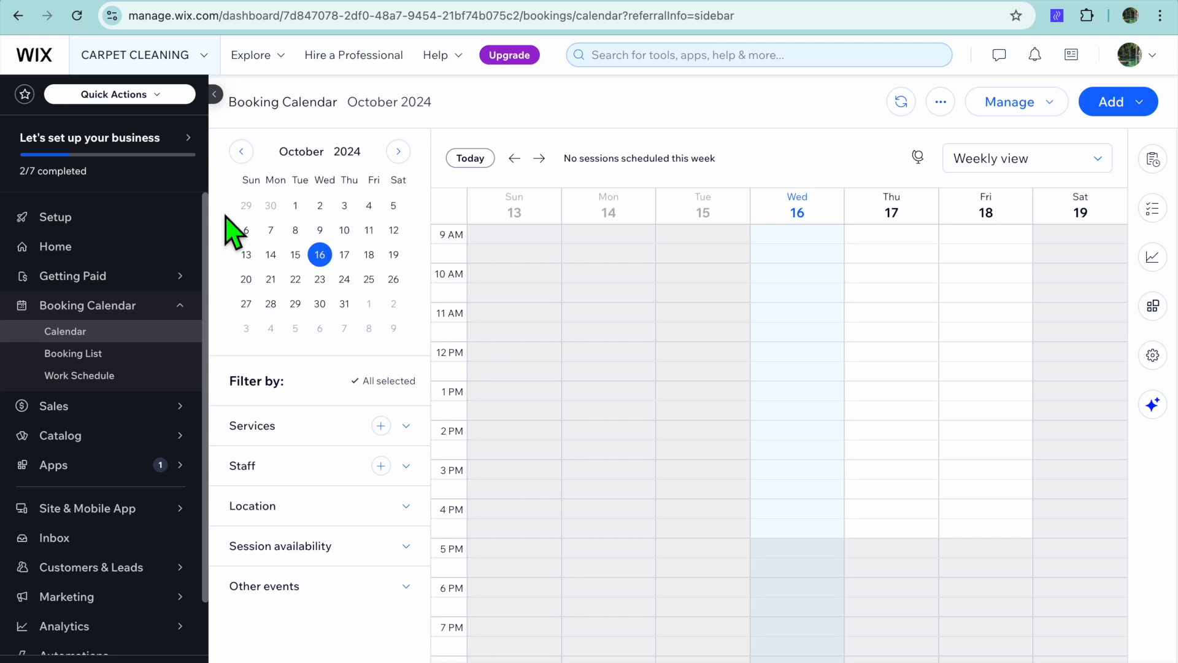
Start the site design from a template and open the Cleaning Company template headed "Remarkably Cleaner. Amazingly Simpler." for editing
click(113, 227)
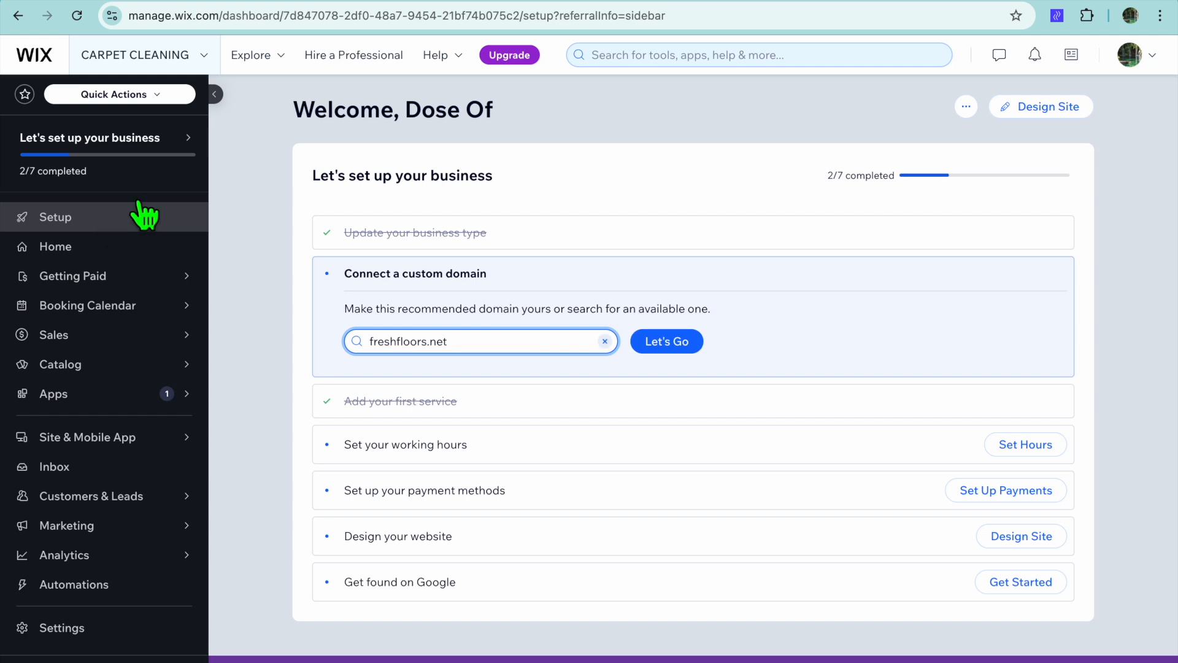
click(1035, 120)
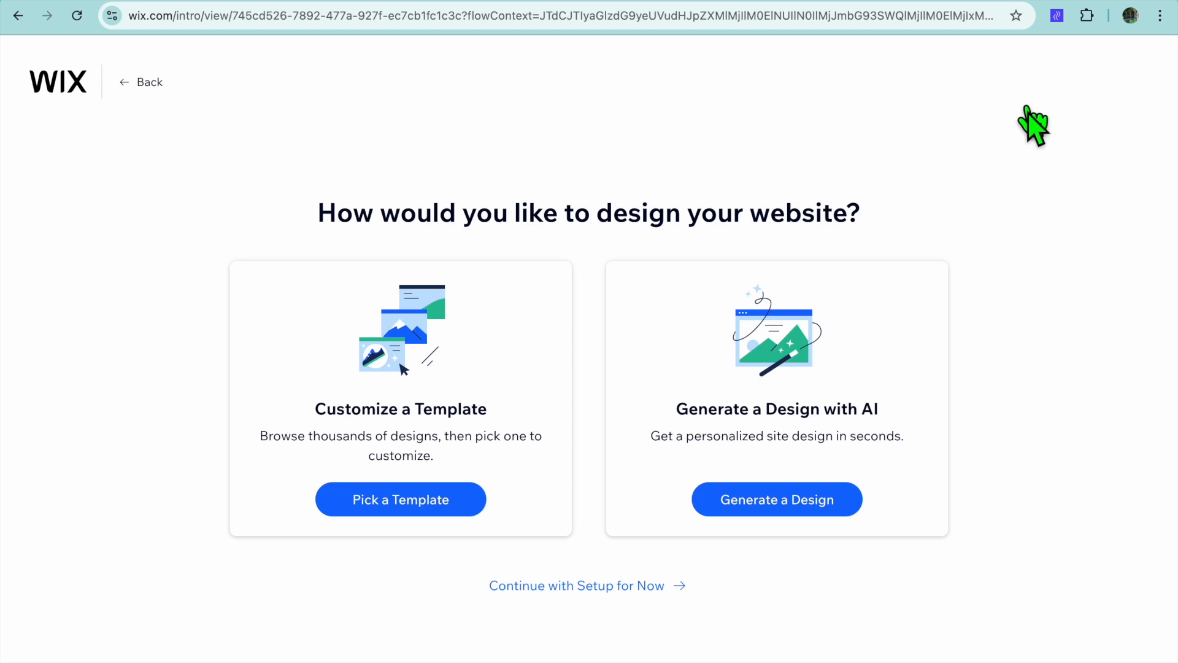
click(369, 513)
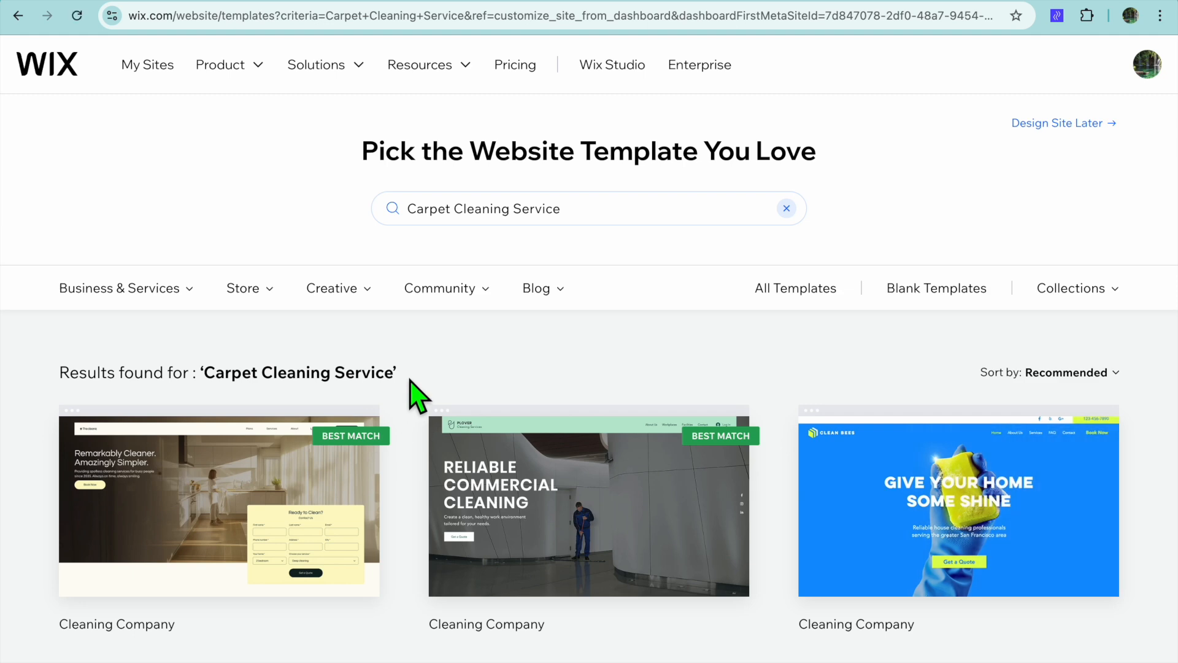
scroll(417, 396, down, 3)
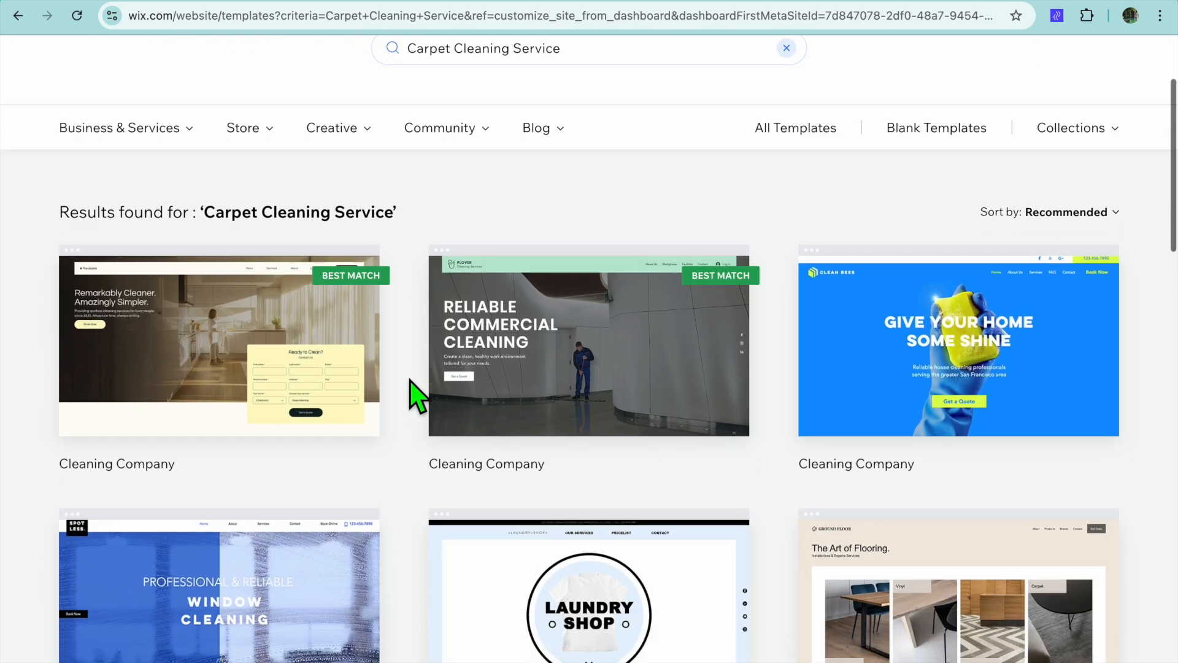
mouse_move(300, 399)
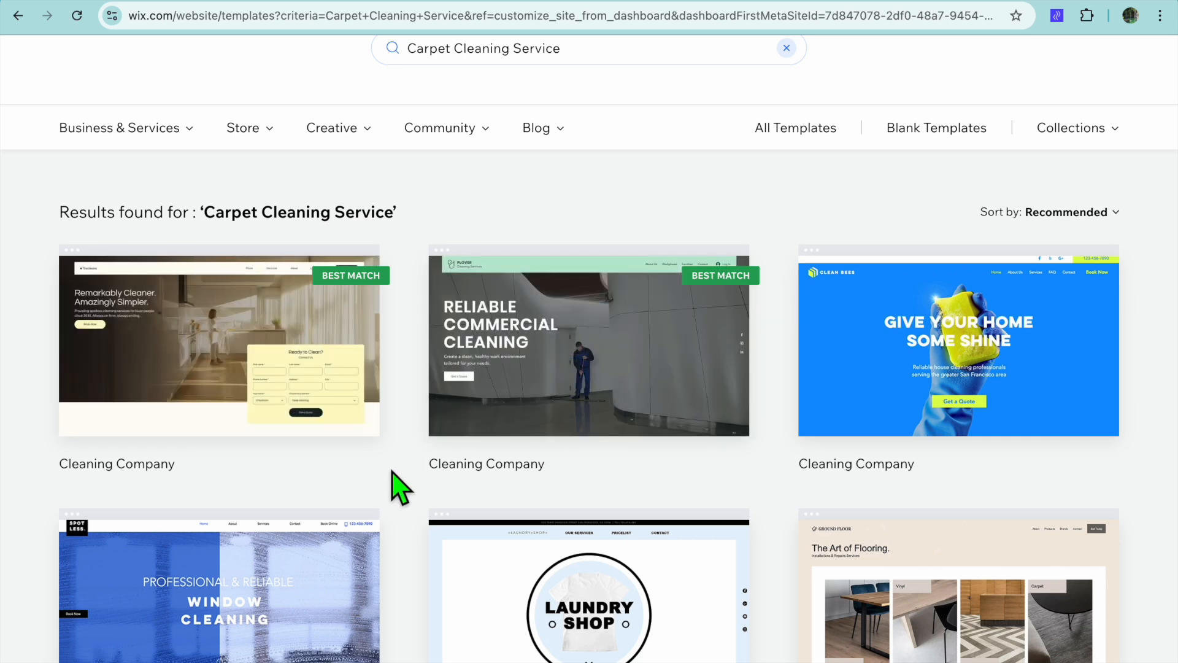
mouse_move(270, 315)
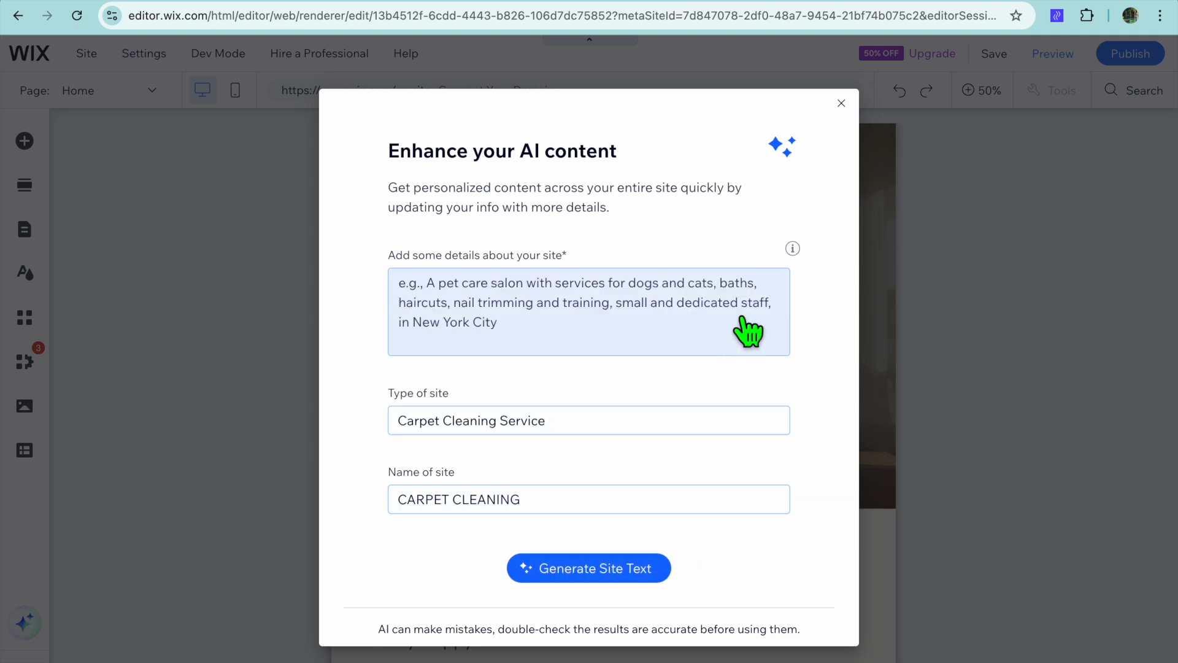
Skip the AI content enhancement and show the home page at 100% zoom in the editor
click(841, 103)
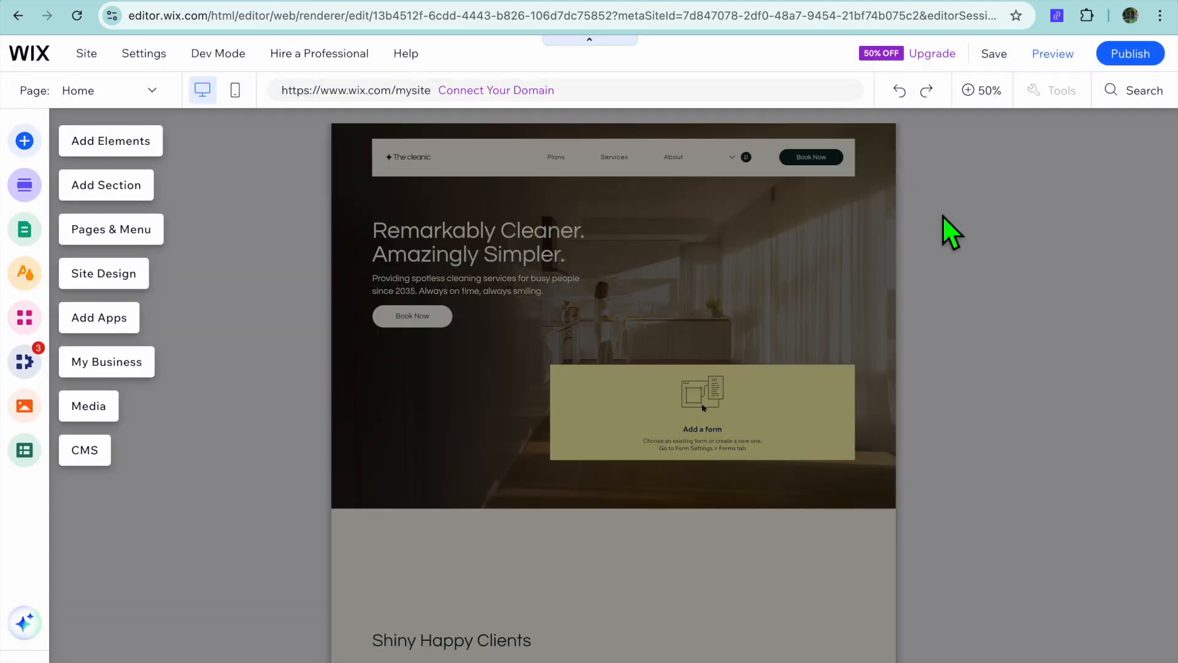
click(976, 92)
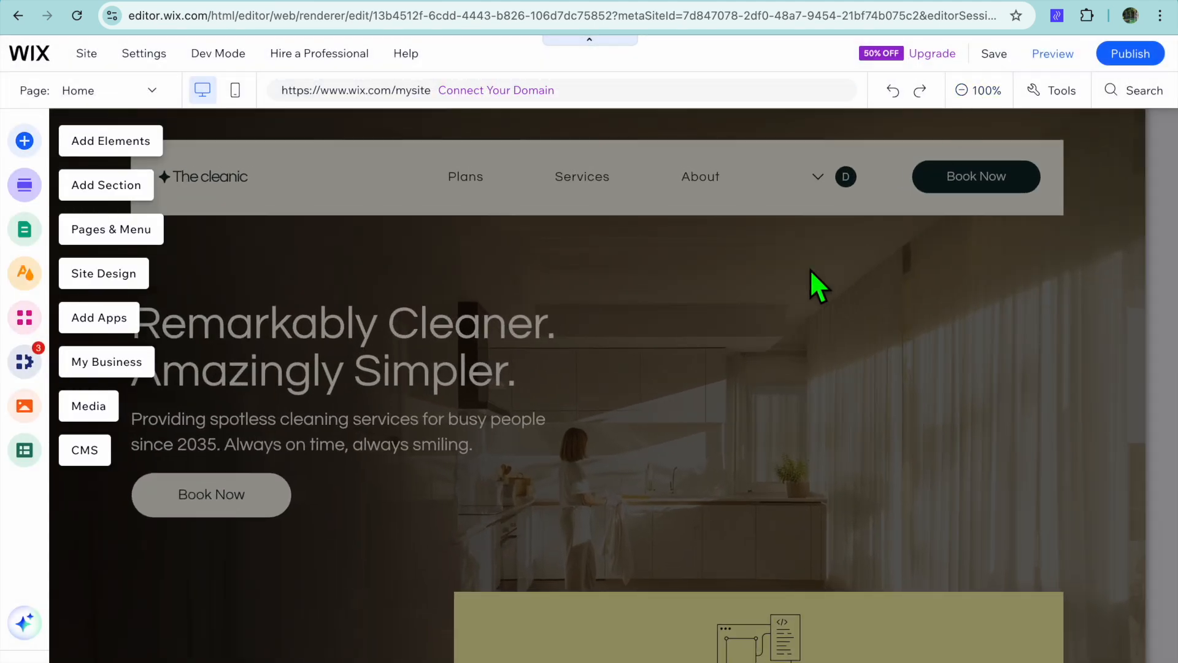
click(703, 296)
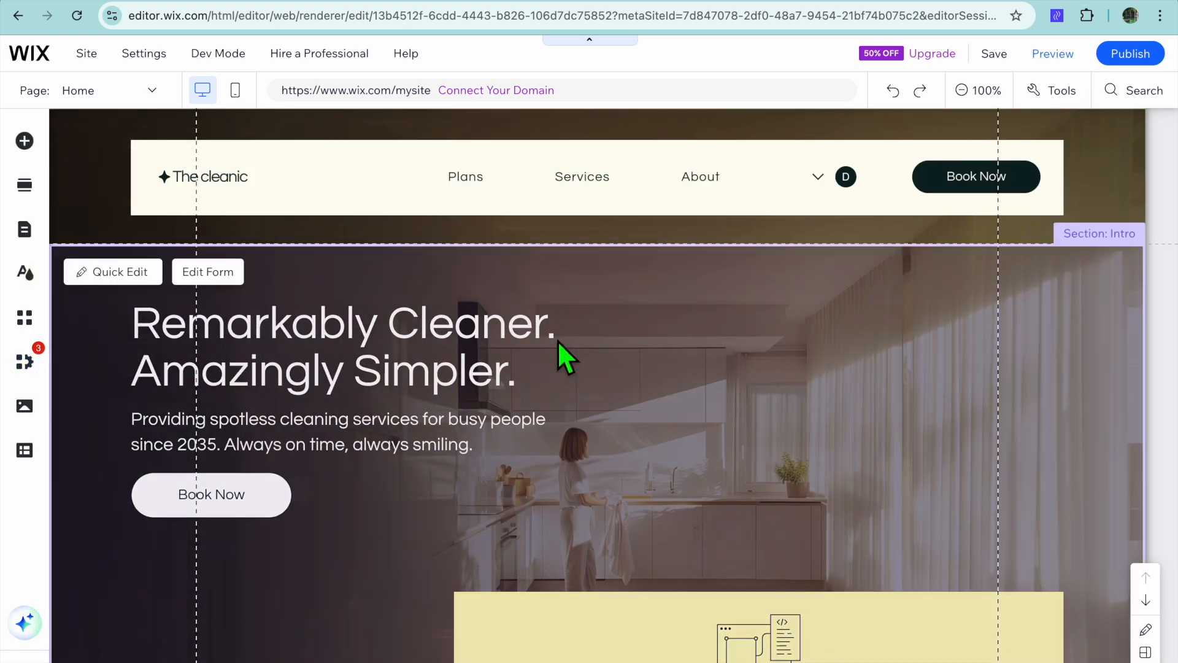
Examine the Quick Edit content options of the header and the Intro section, including title, paragraph and backgrounds
click(112, 173)
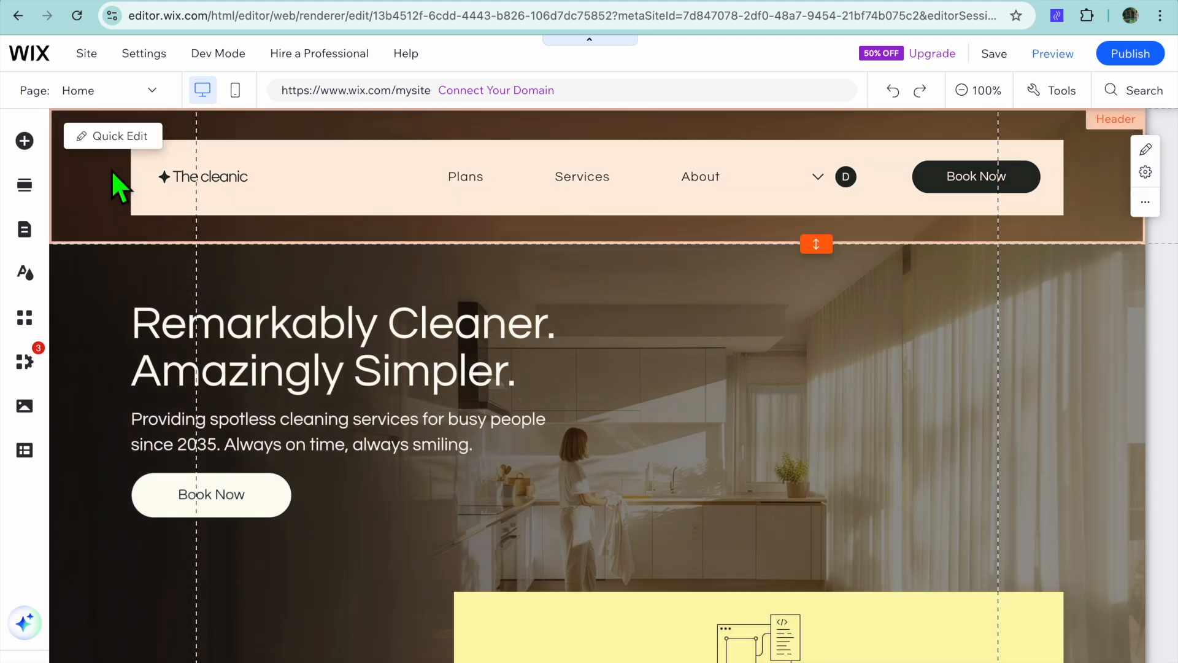
click(106, 137)
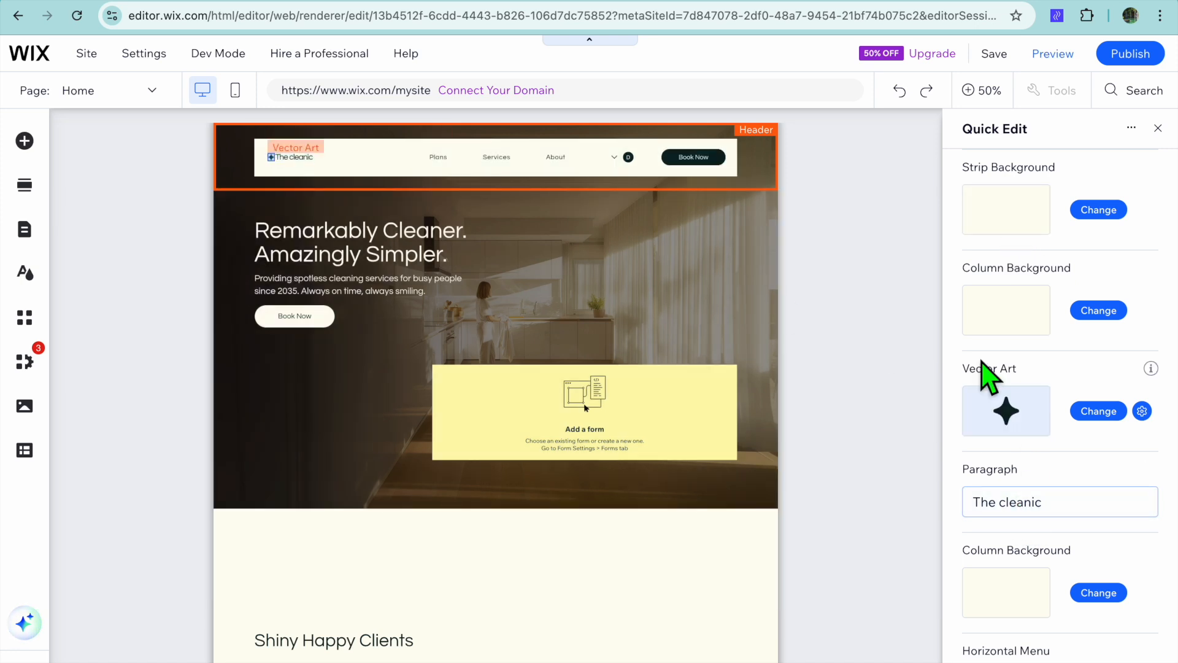
click(660, 250)
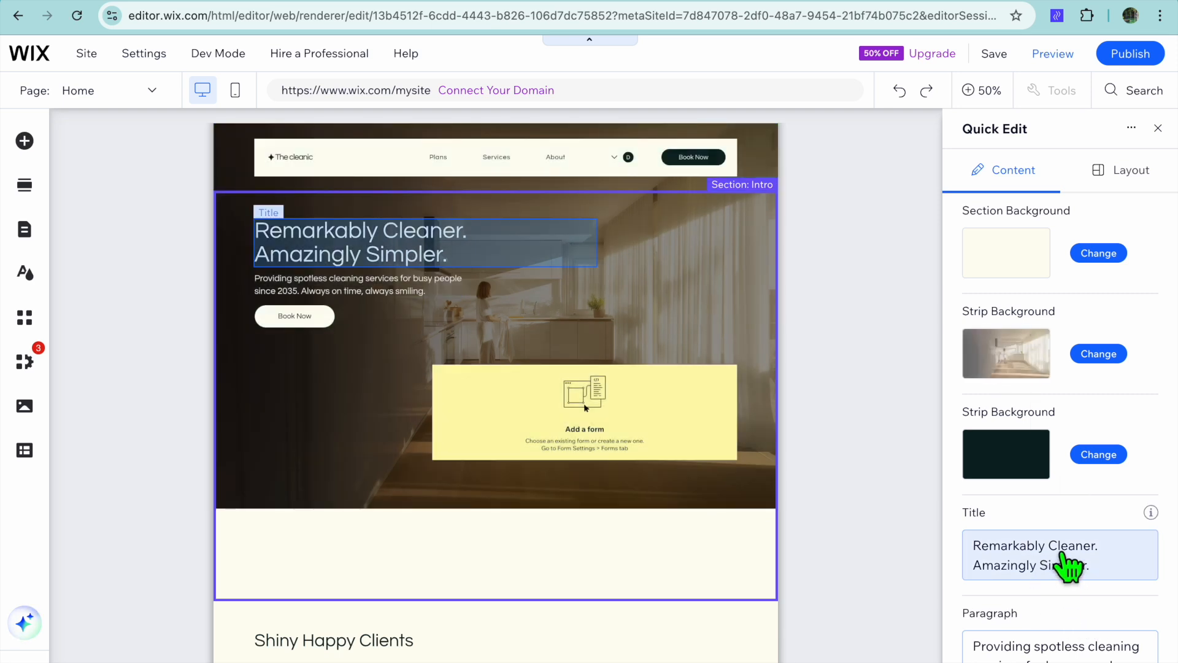
scroll(1070, 644, down, 3)
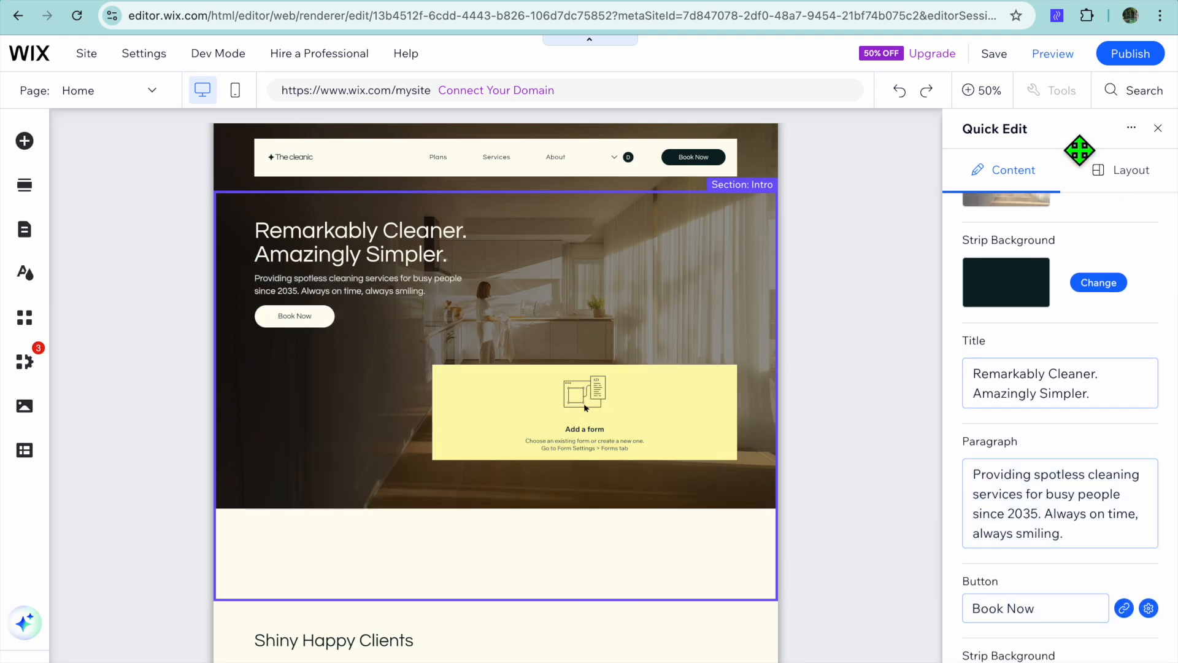
click(1158, 129)
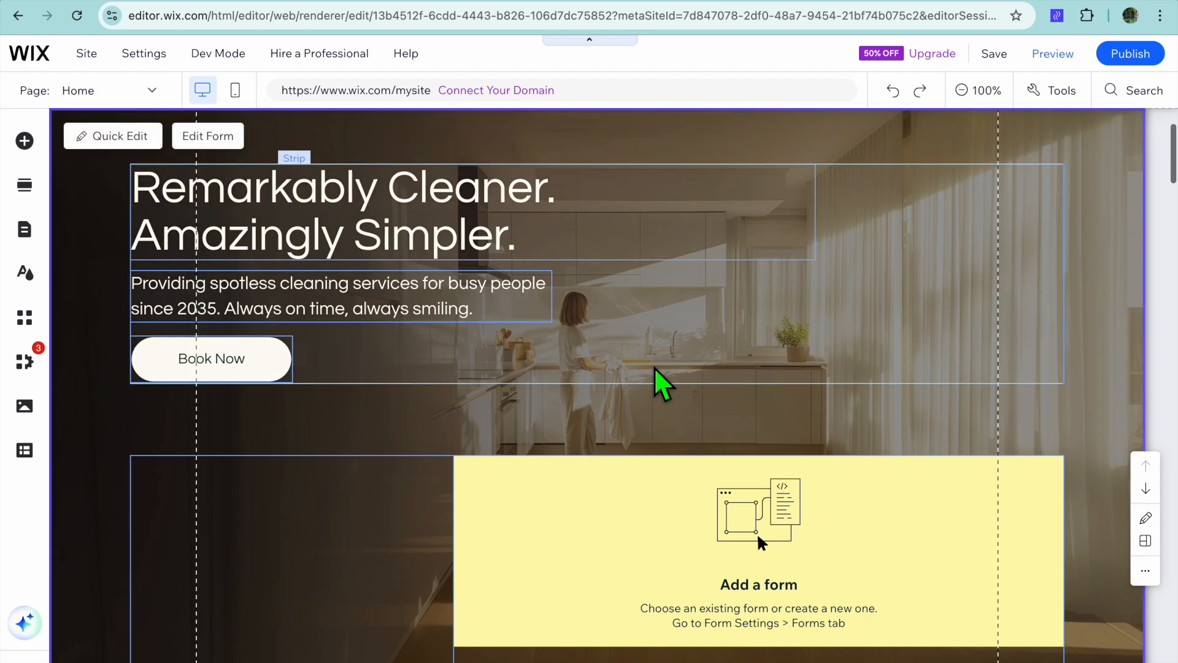
Look through the home page's testimonials and services, and examine the Quick Edit content of the Services section
scroll(654, 367, down, 5)
scroll(654, 368, down, 8)
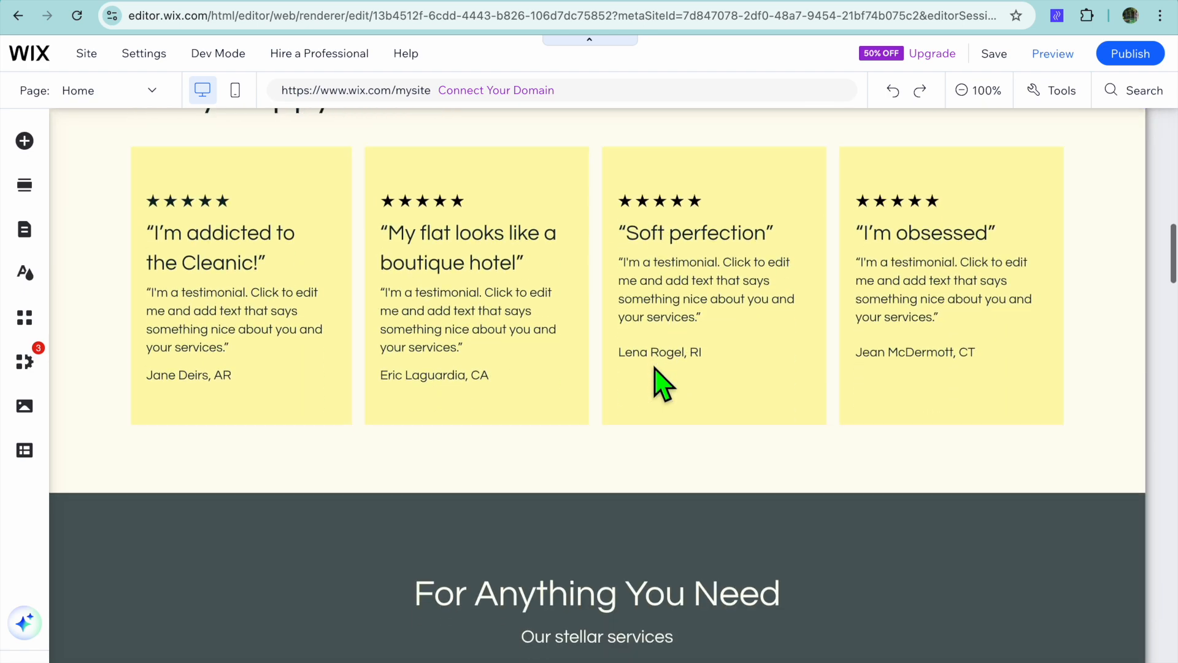
scroll(654, 367, up, 8)
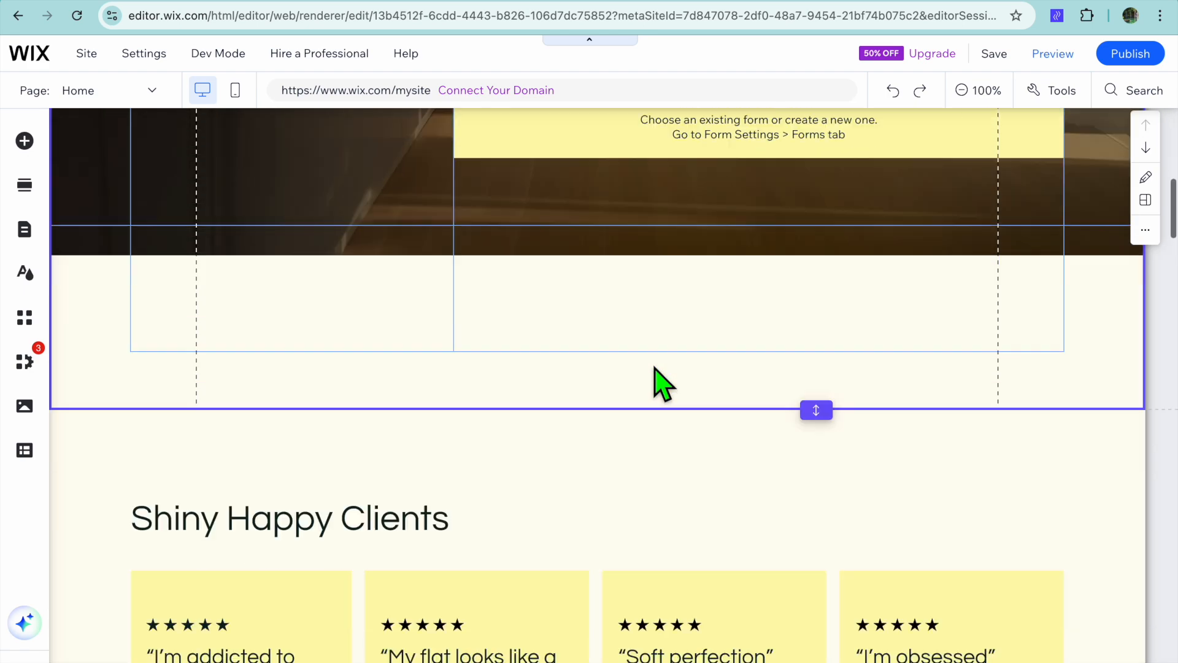
scroll(654, 367, down, 11)
scroll(654, 366, down, 2)
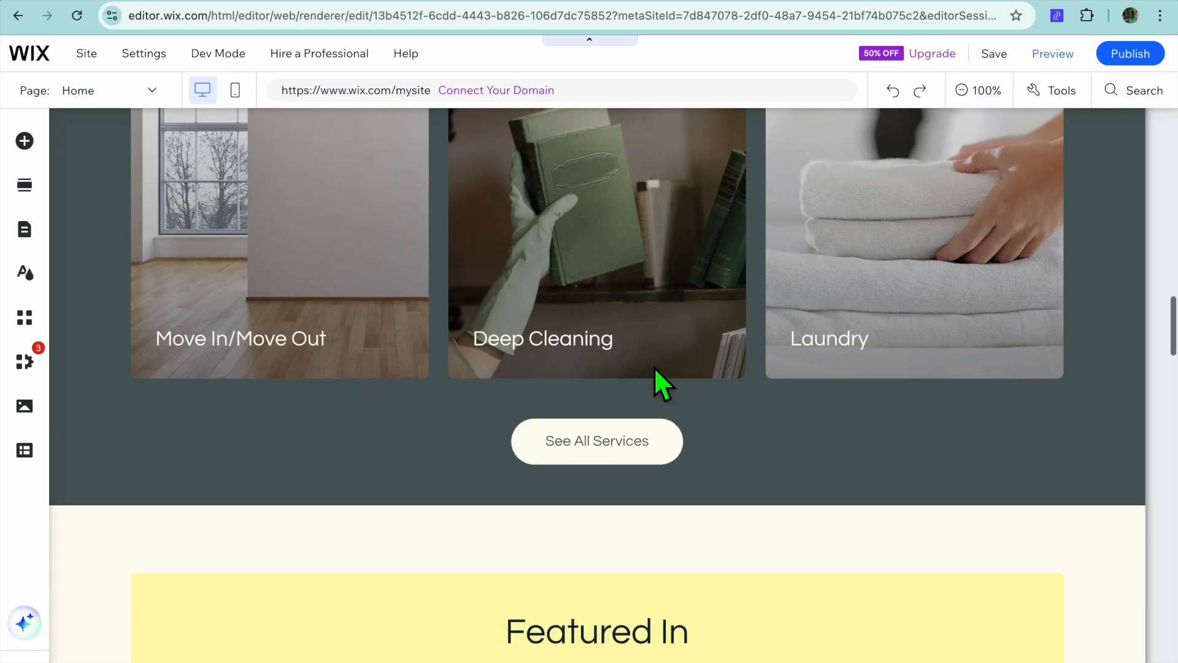
scroll(654, 366, up, 5)
click(460, 355)
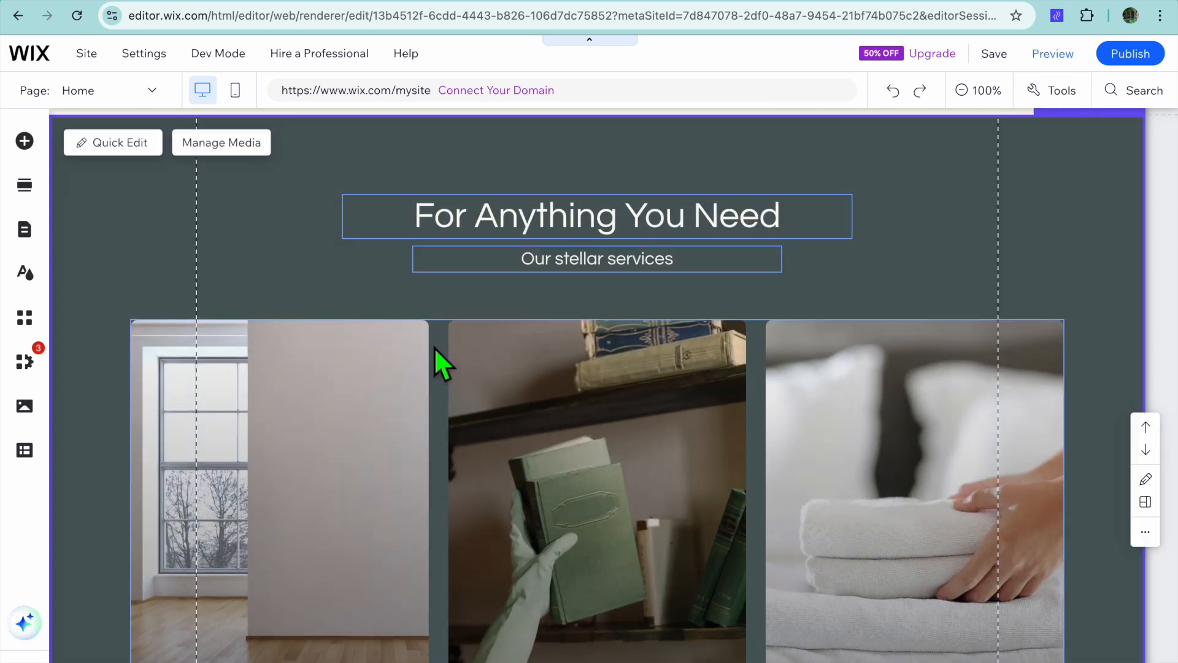
click(119, 147)
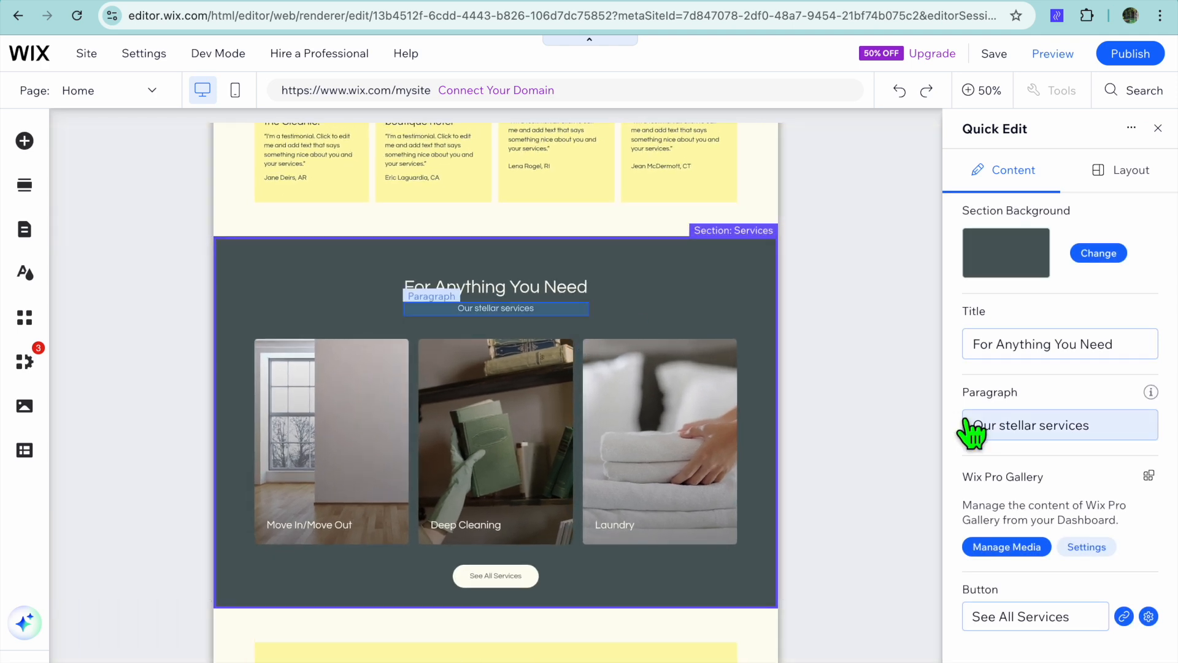
click(1158, 129)
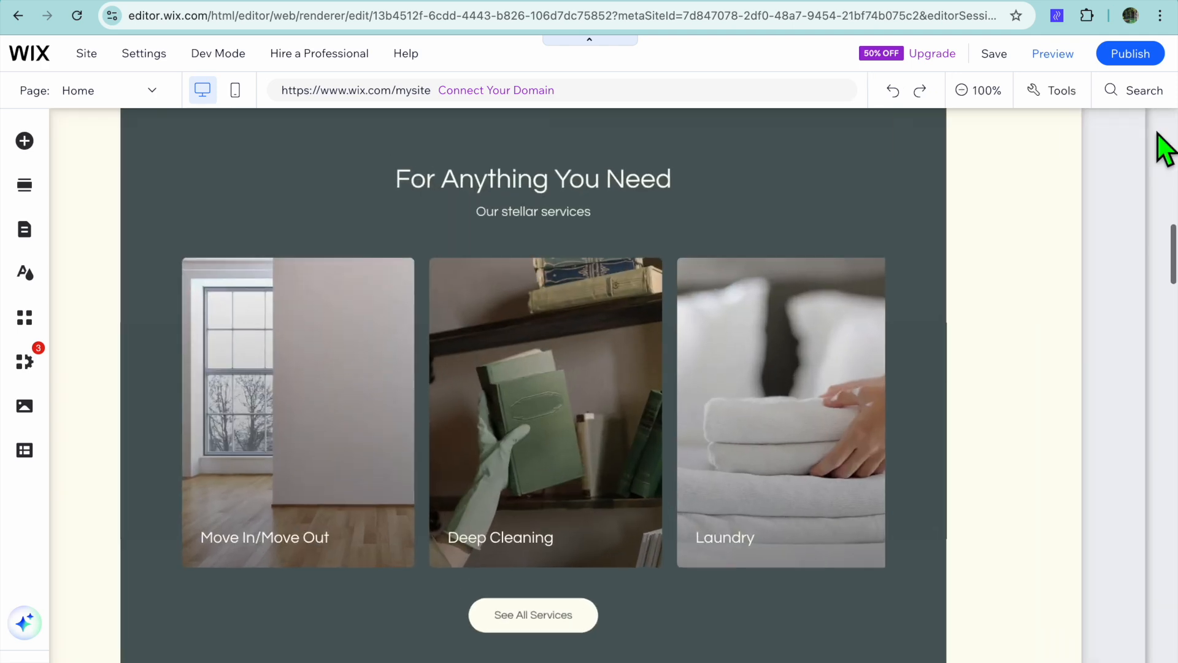
Replace the Move In/Move Out image in the home page's services gallery with the grey shaggy carpet photo from a Wix media search for "CARPET"
click(252, 561)
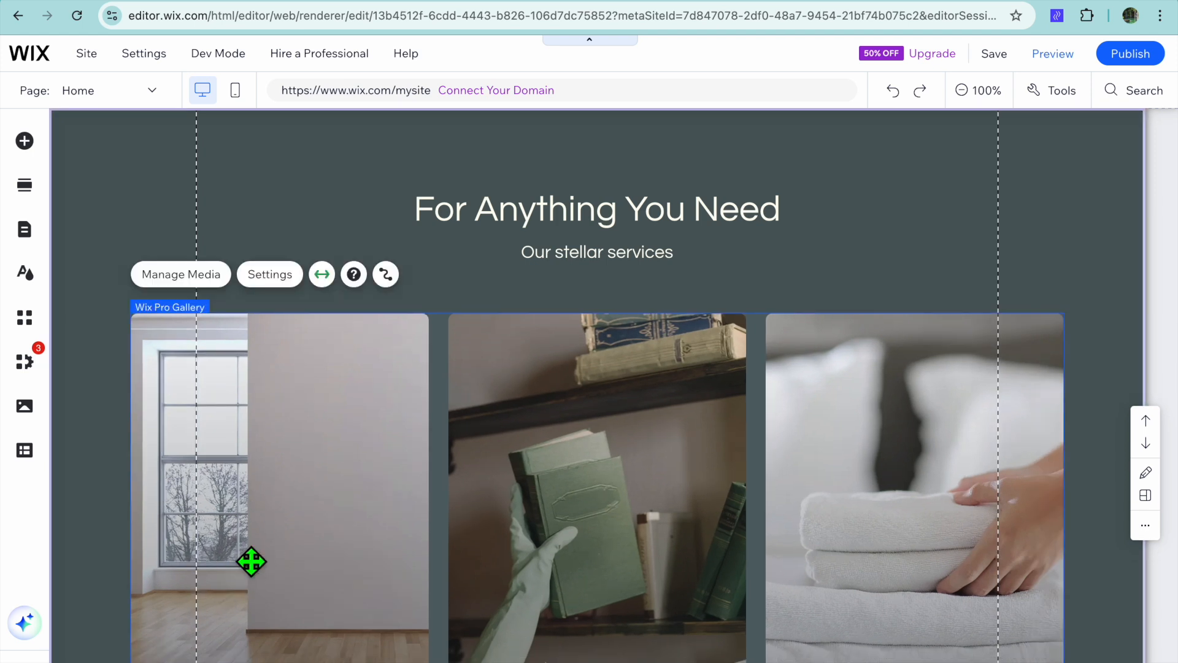
click(202, 277)
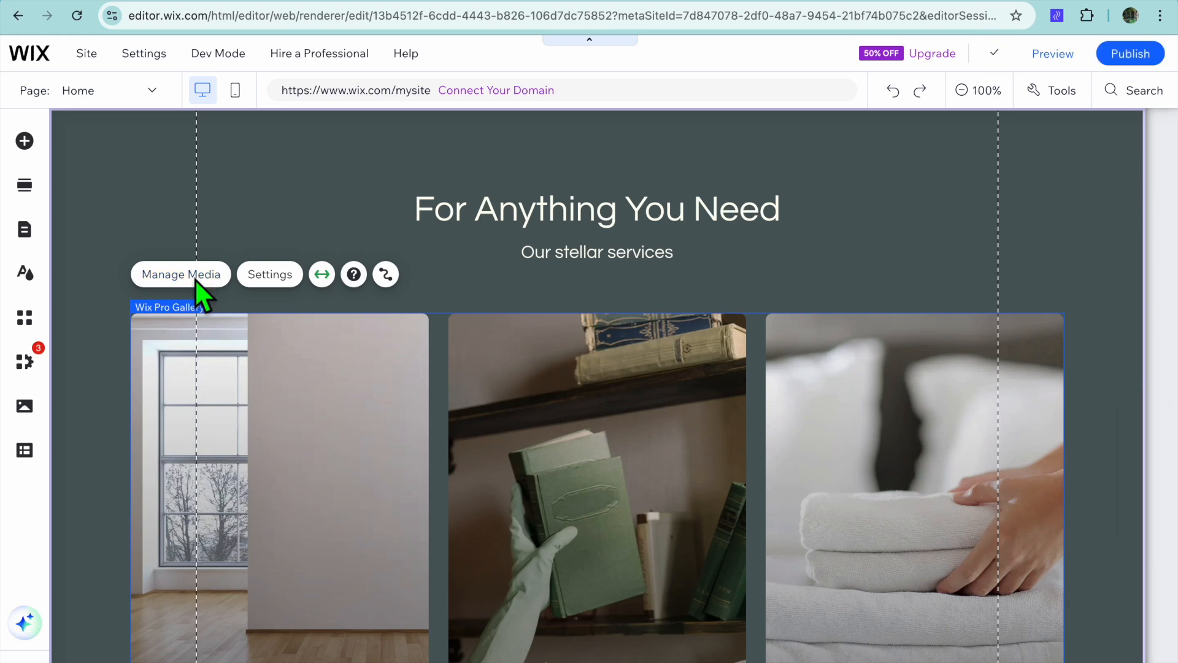
click(194, 277)
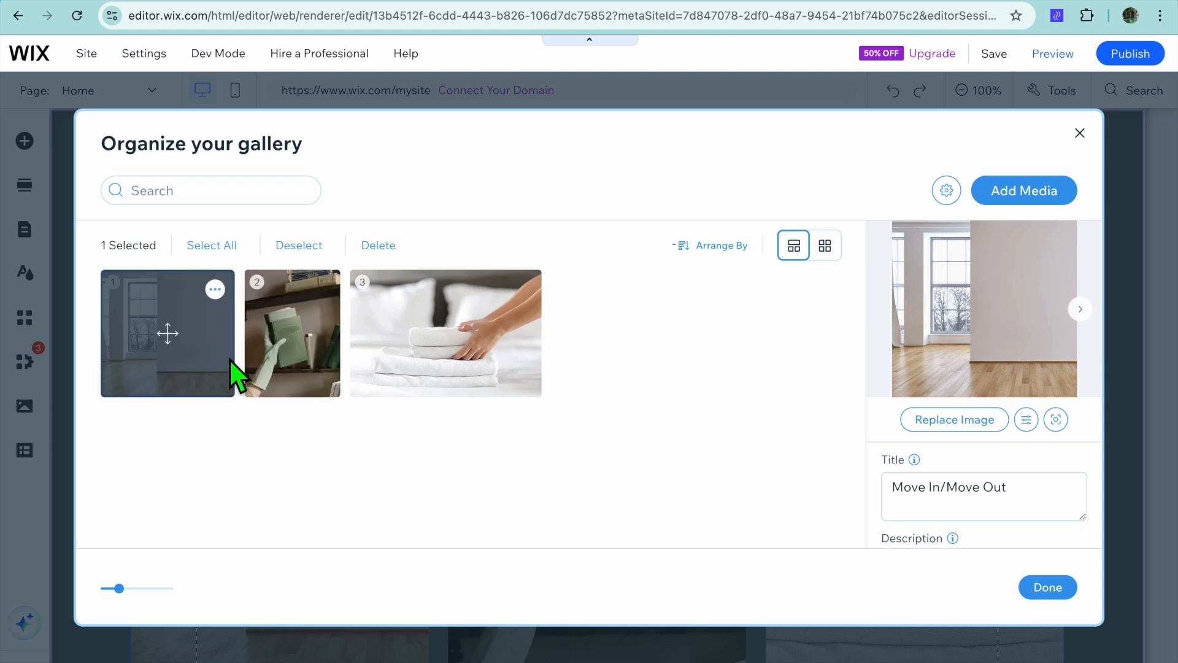
click(959, 414)
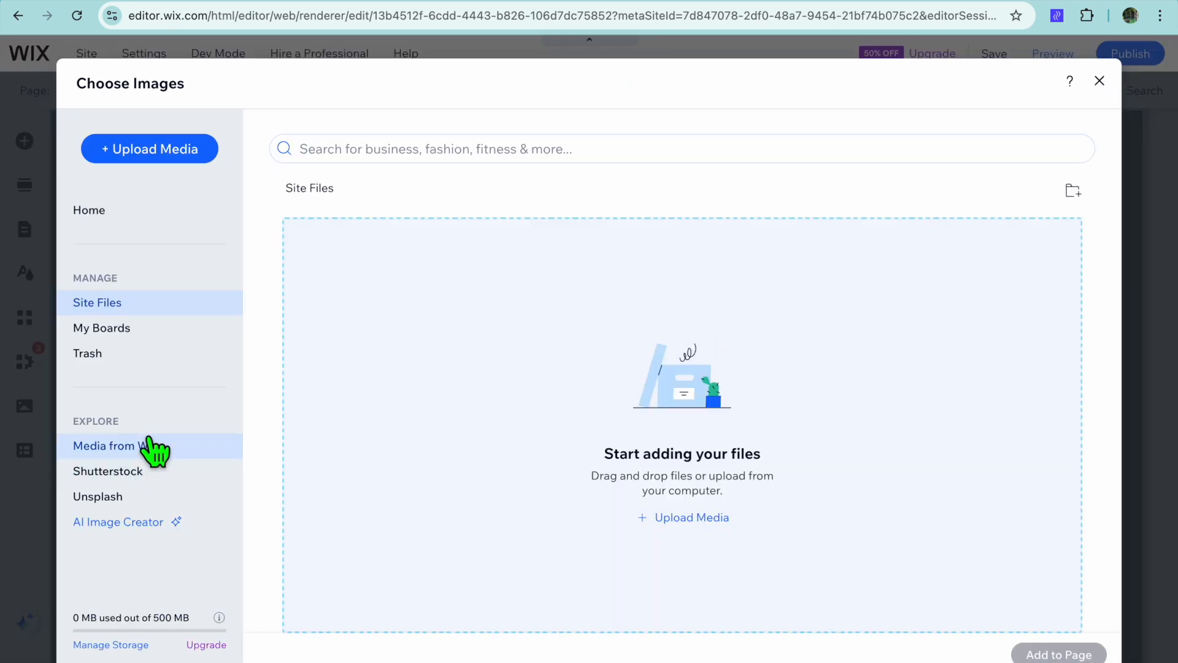
click(154, 448)
click(427, 164)
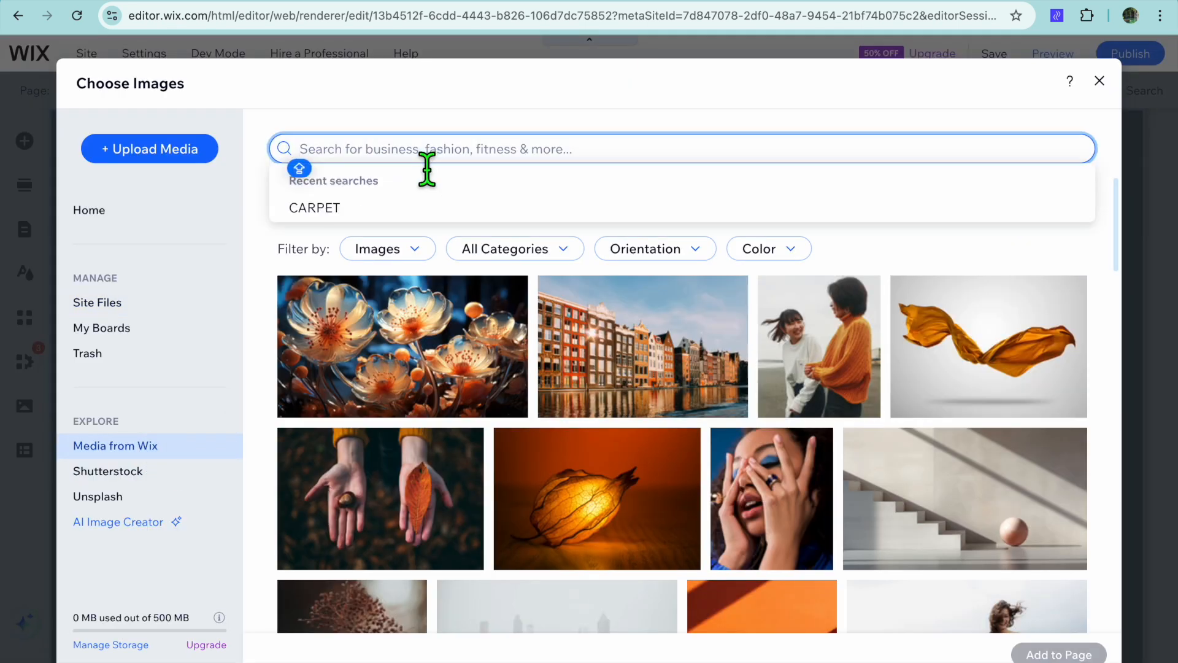
click(397, 209)
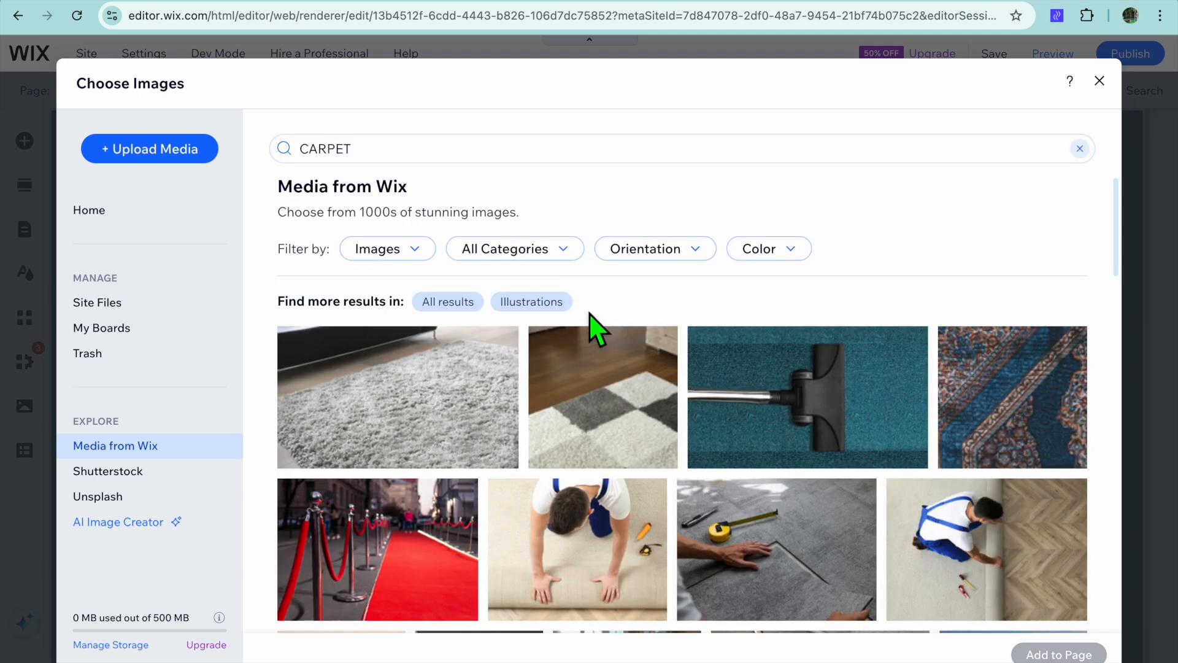
click(415, 415)
click(1042, 656)
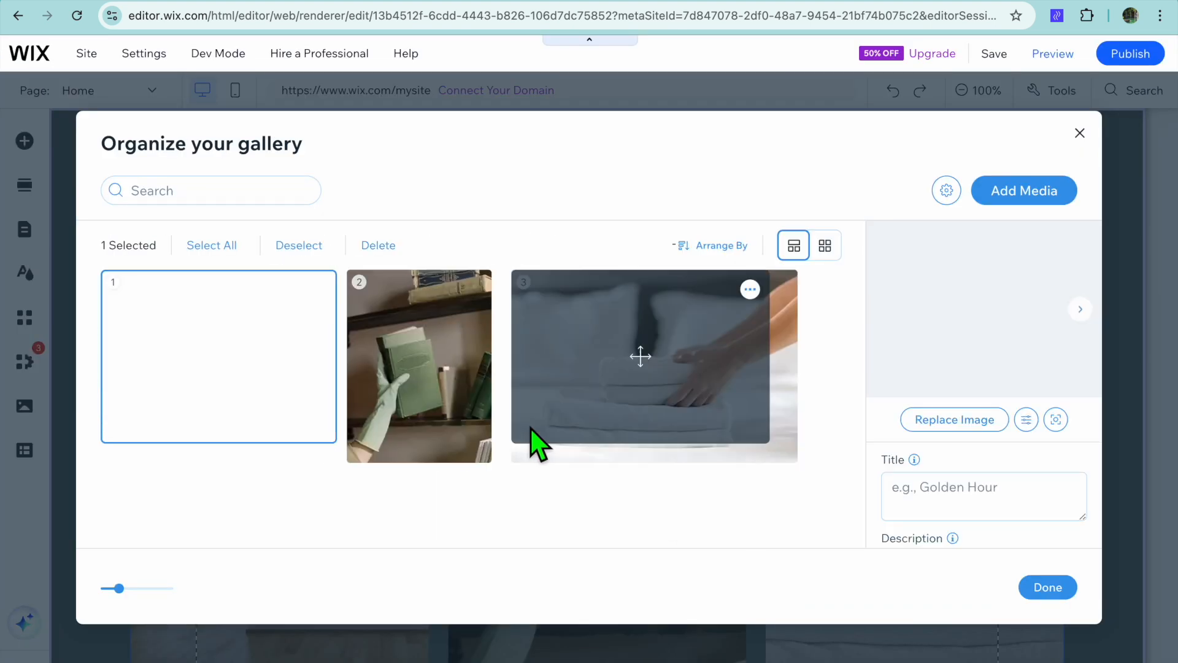
Replace the gallery's Deep Cleaning image with the "Vaccum Cleaner" photo from a Wix media search for "CARPET CLEANING", and apply the gallery changes
click(491, 425)
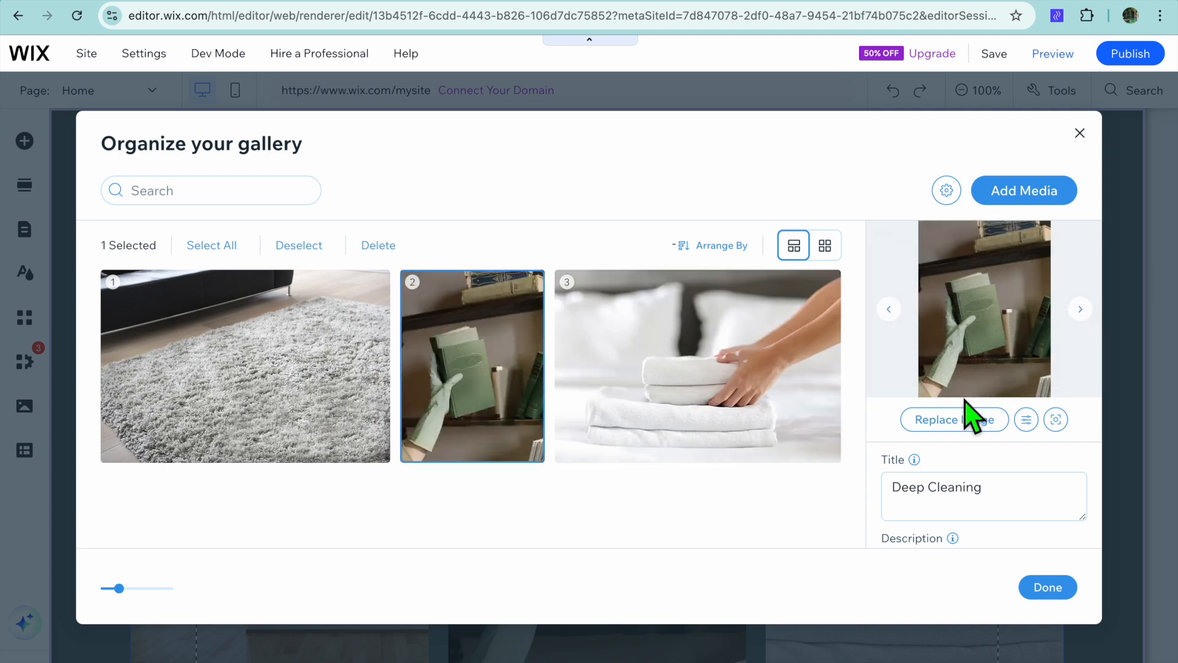
click(948, 417)
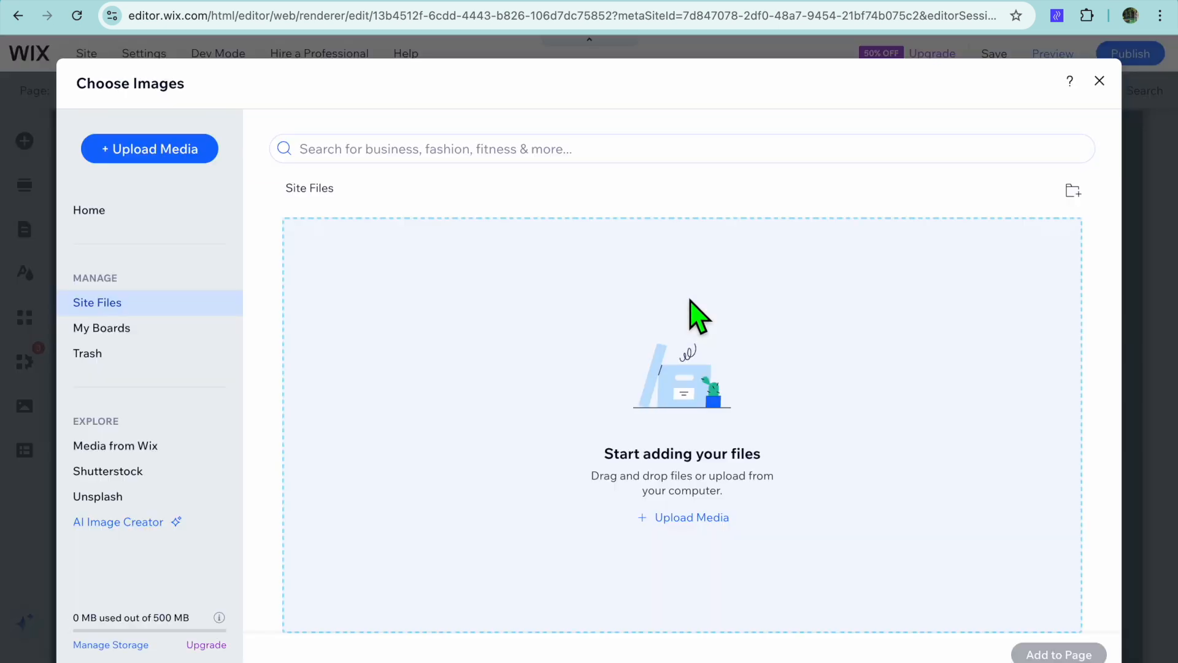
click(114, 446)
click(416, 155)
click(379, 206)
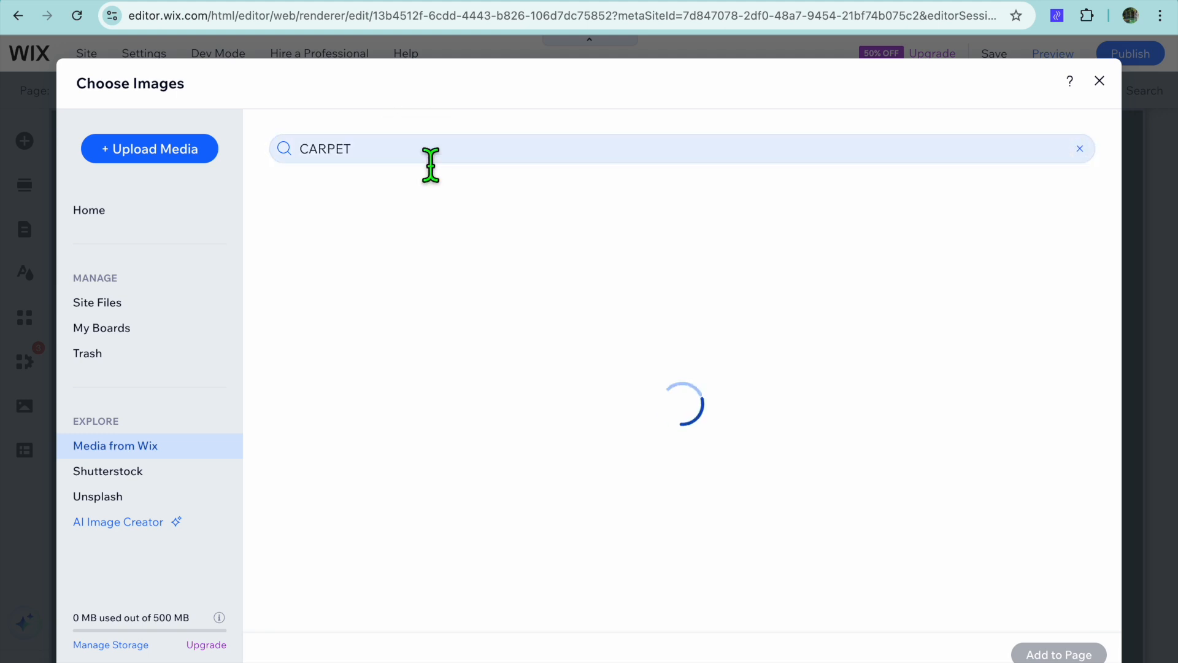
click(430, 160)
click(431, 161)
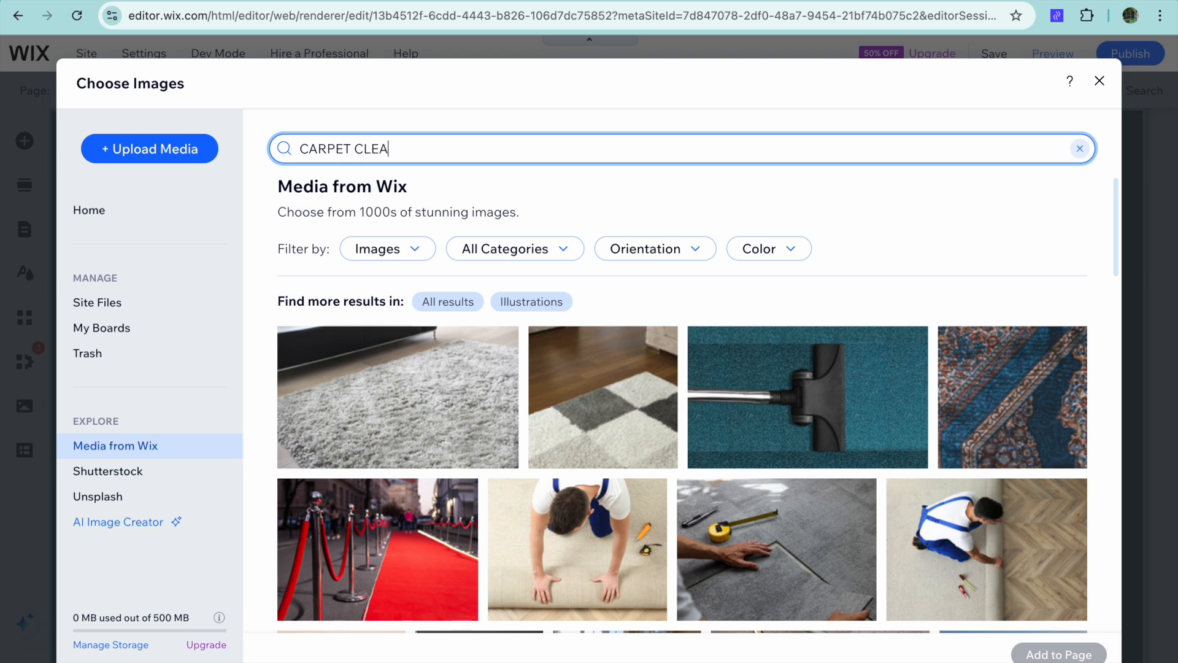
text(CLEANING)
key(Return)
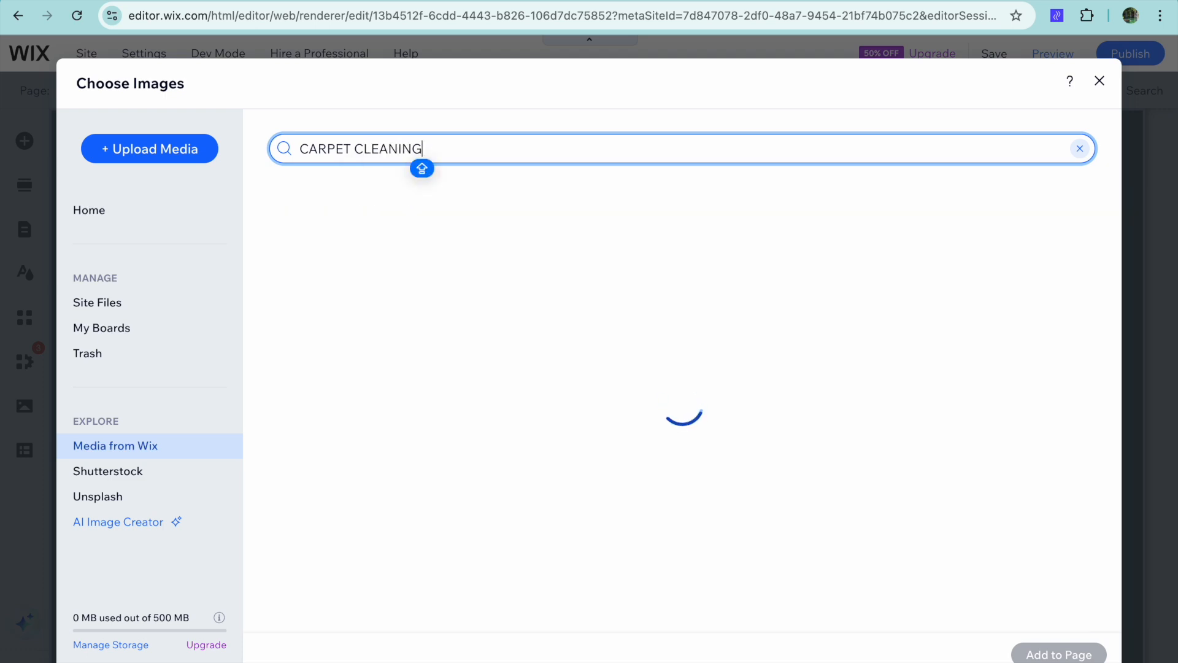
click(626, 399)
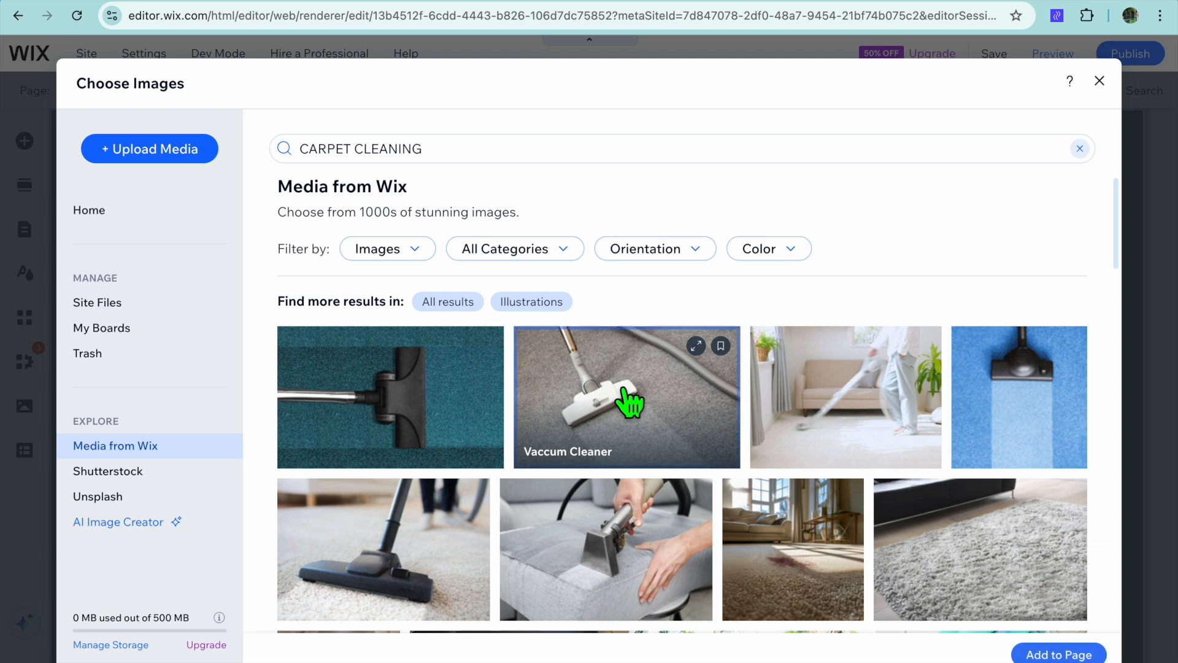
click(1101, 654)
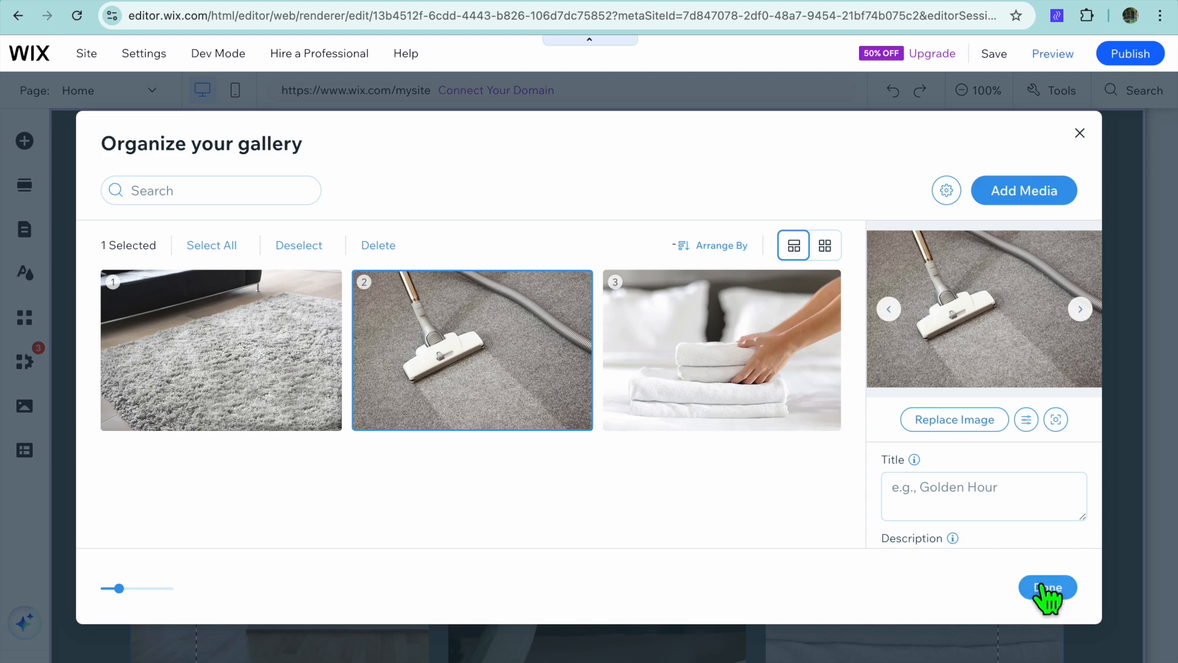
click(1056, 588)
Review the updated services gallery and the home page's Featured In, Before & After and How It Works sections
scroll(696, 520, down, 5)
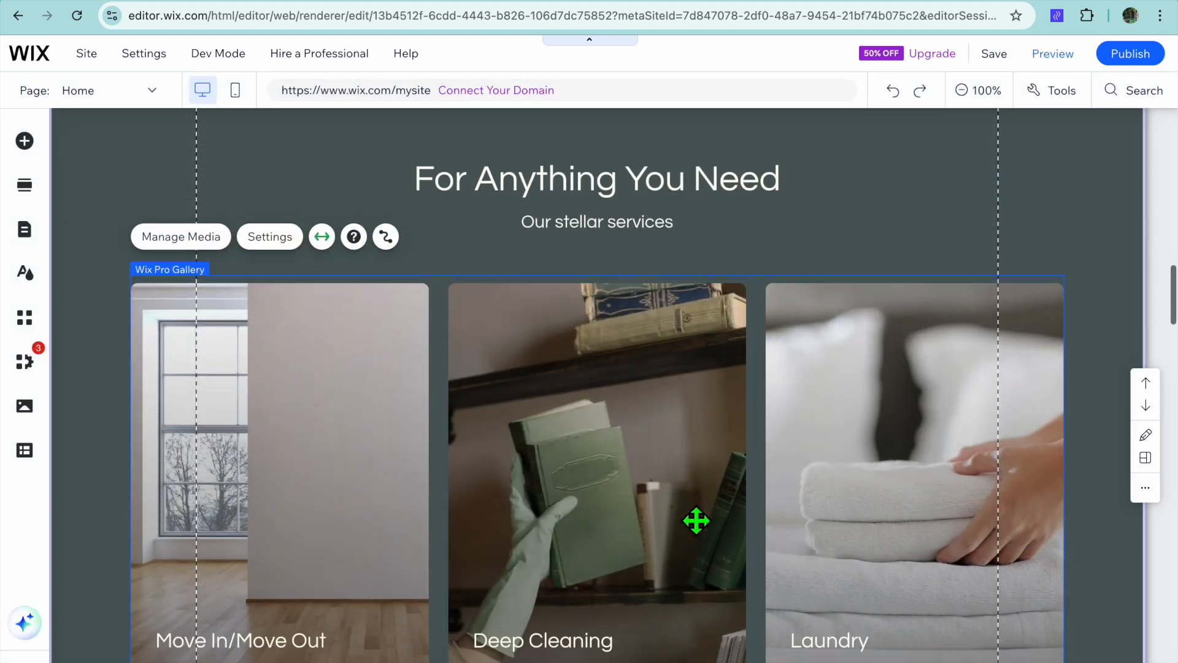
scroll(696, 521, down, 2)
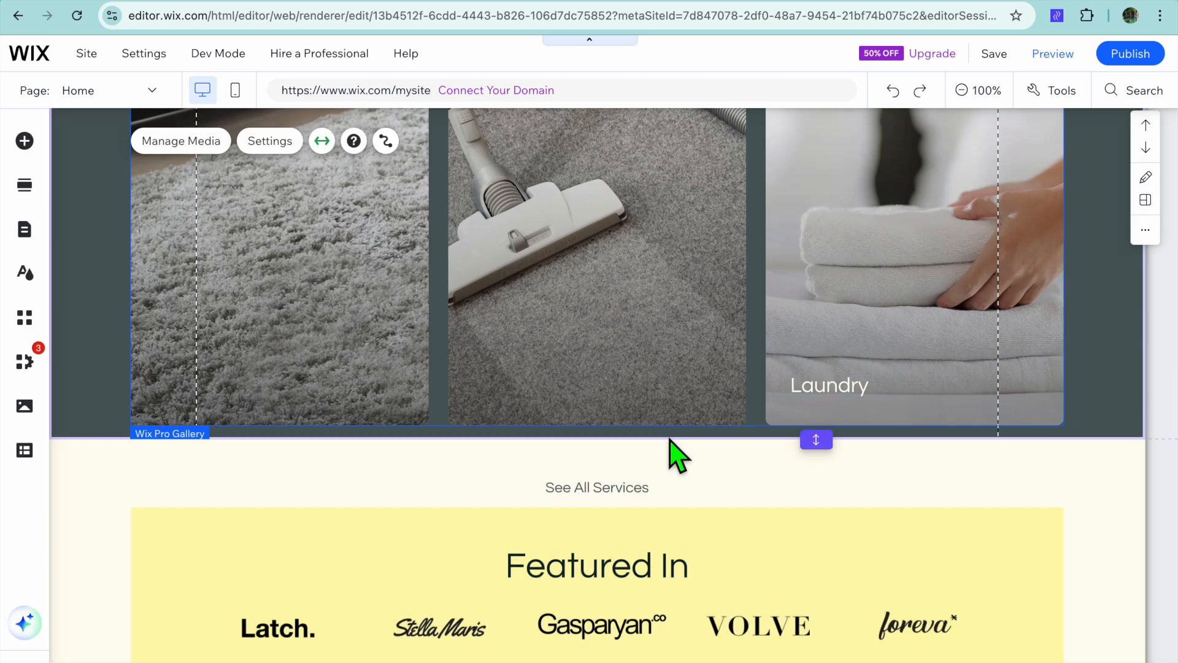
scroll(675, 448, down, 5)
scroll(675, 448, down, 8)
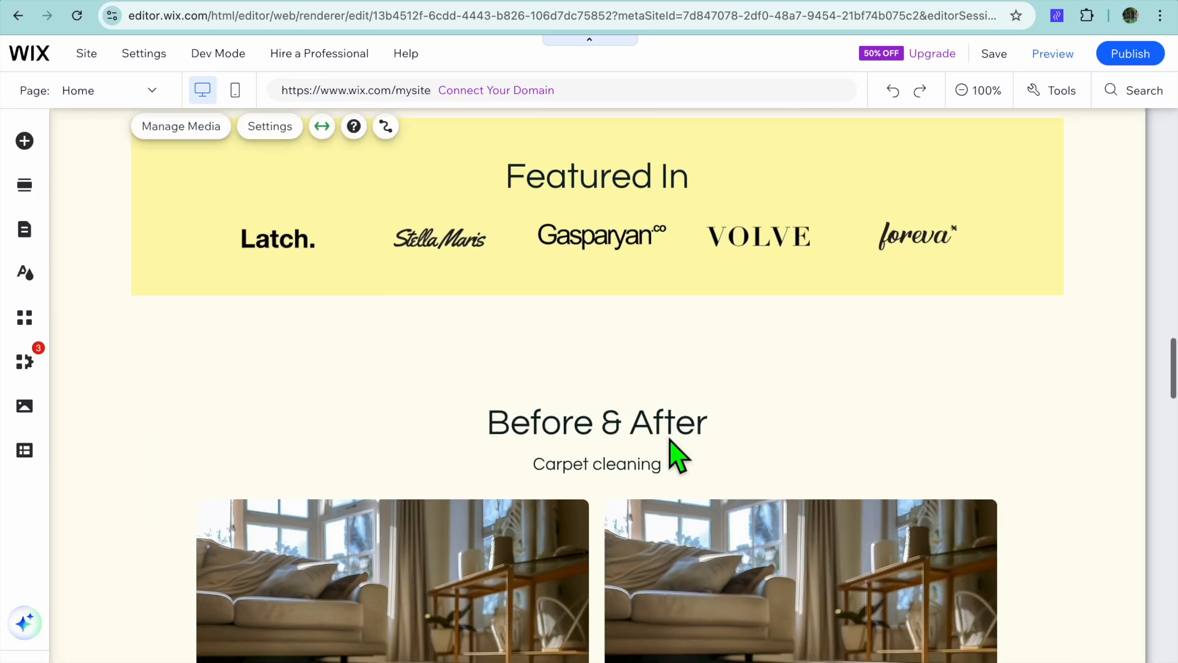
scroll(674, 418, down, 10)
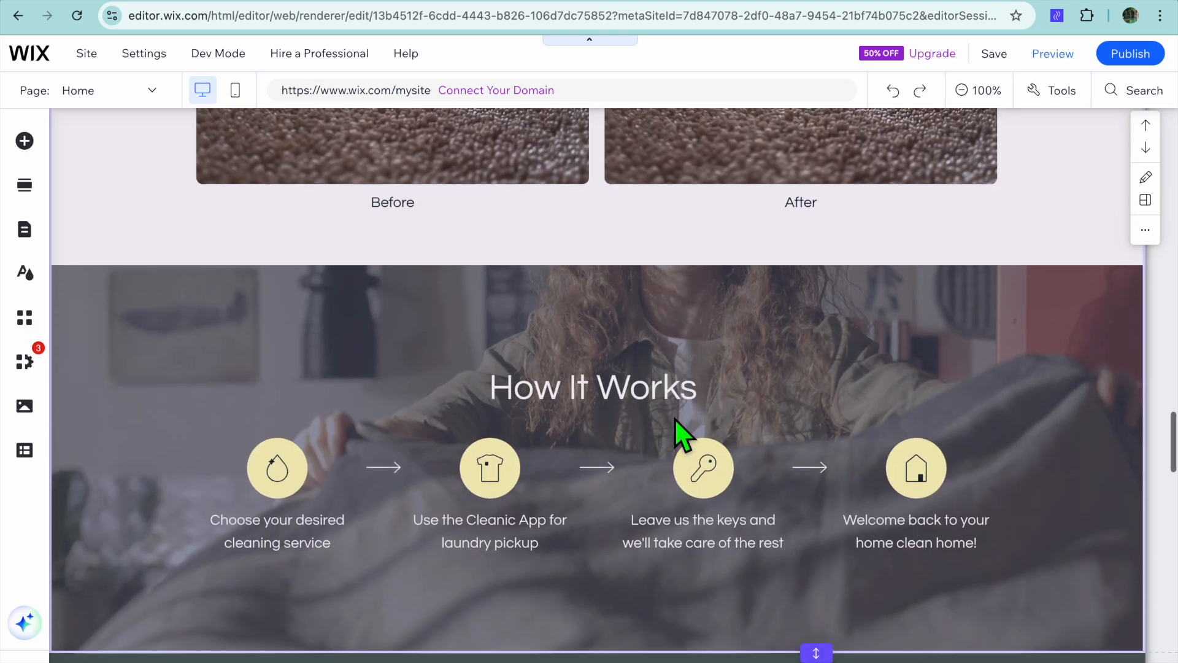
scroll(675, 418, up, 20)
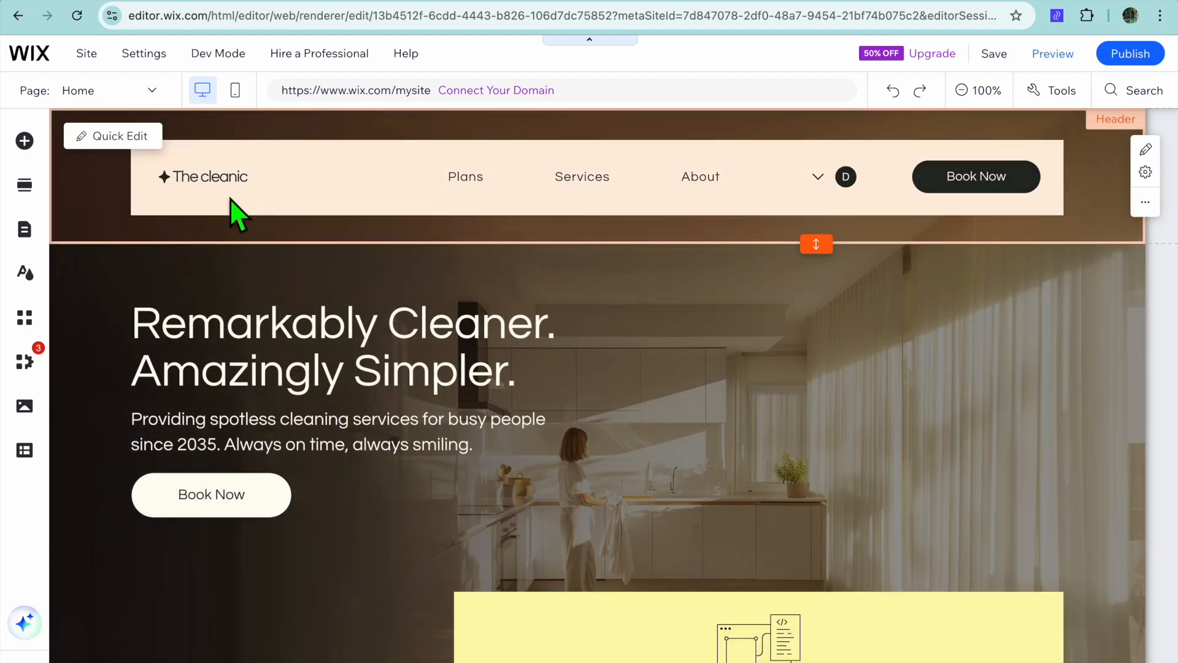
Open the site's Services page for editing and look through its list of bookable services
click(126, 90)
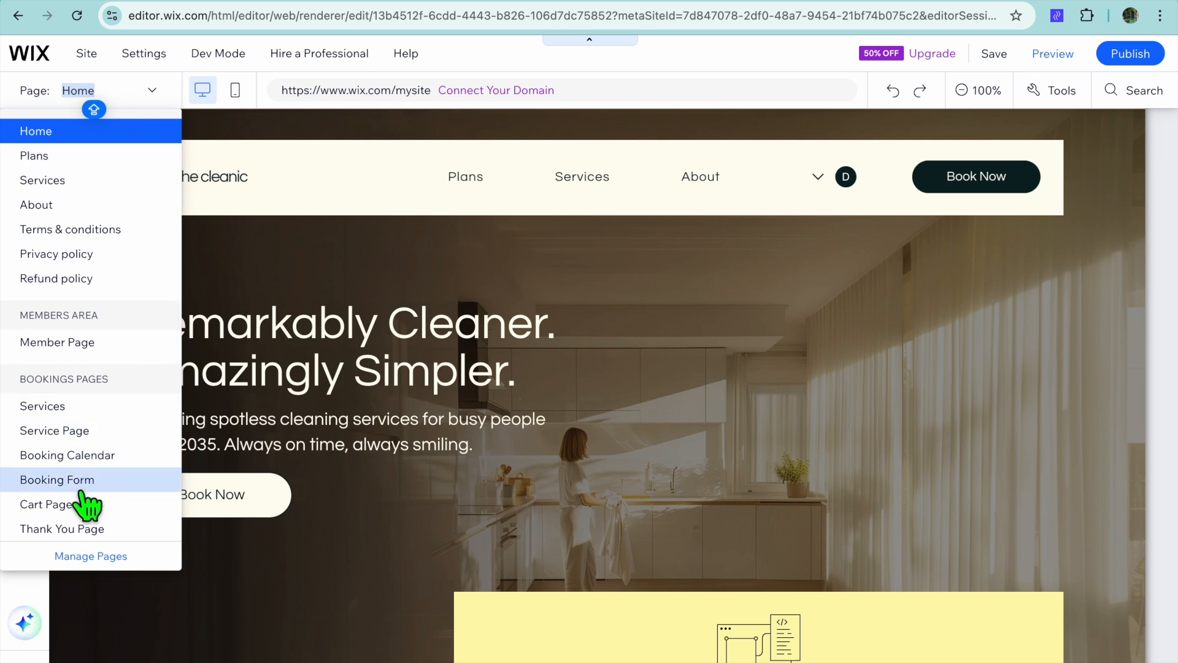
click(70, 179)
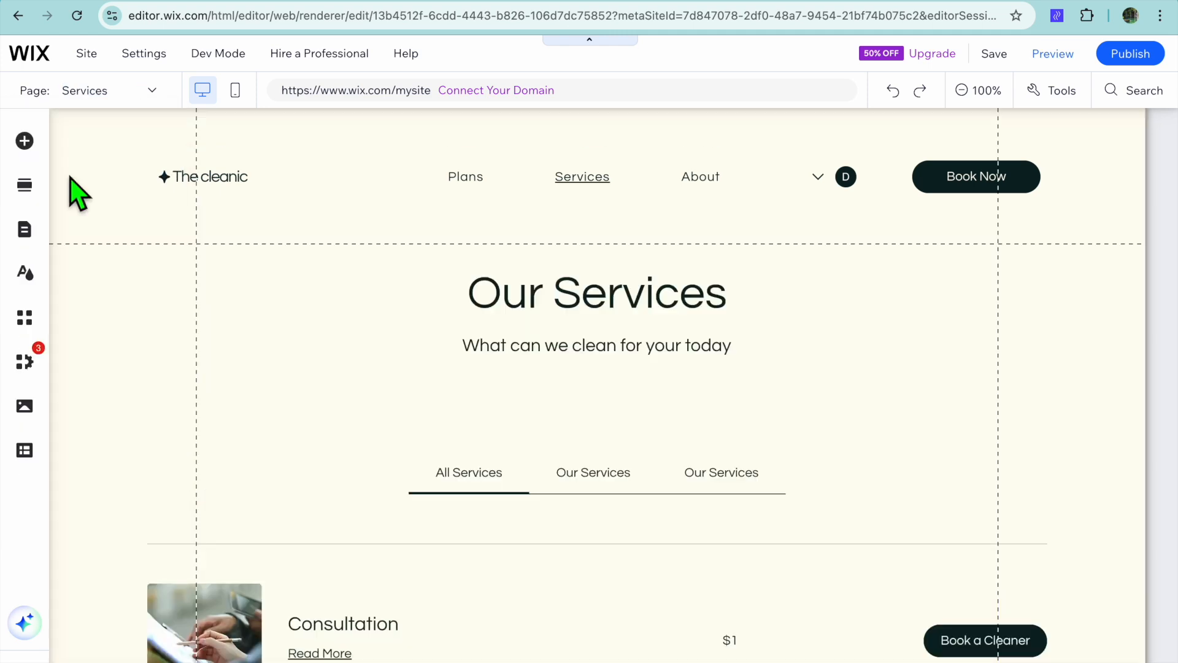
scroll(210, 300, down, 10)
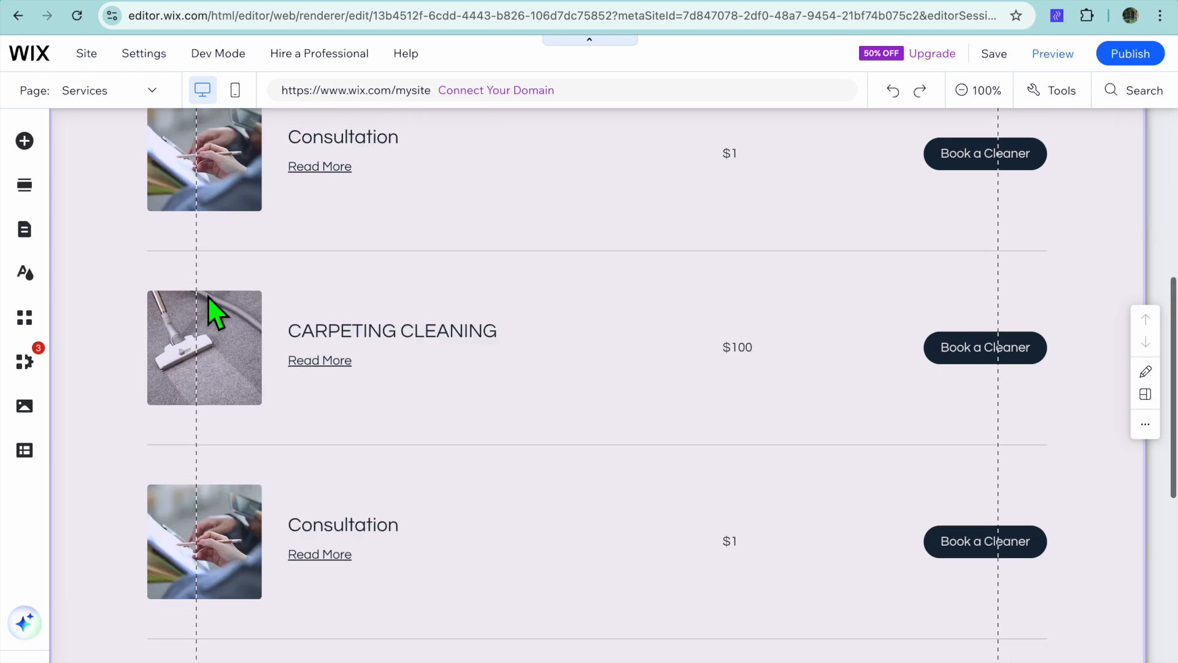
scroll(208, 297, up, 5)
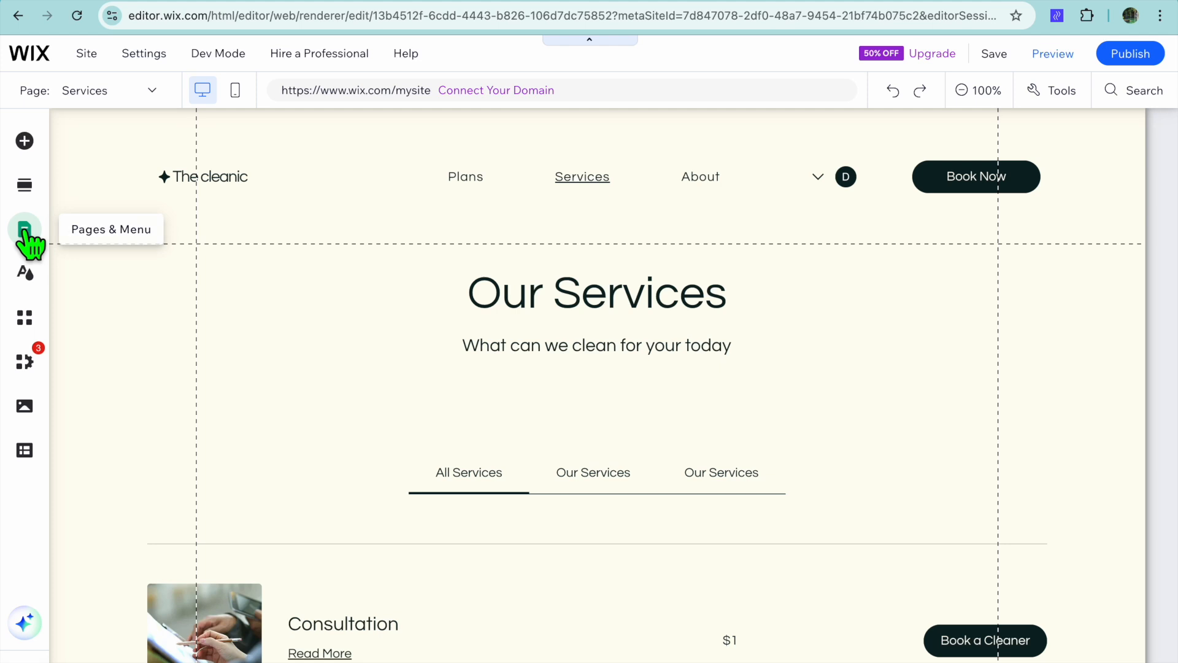
Examine the site menu's pages and the Contact, General and Landing Page templates available for adding a page
click(24, 232)
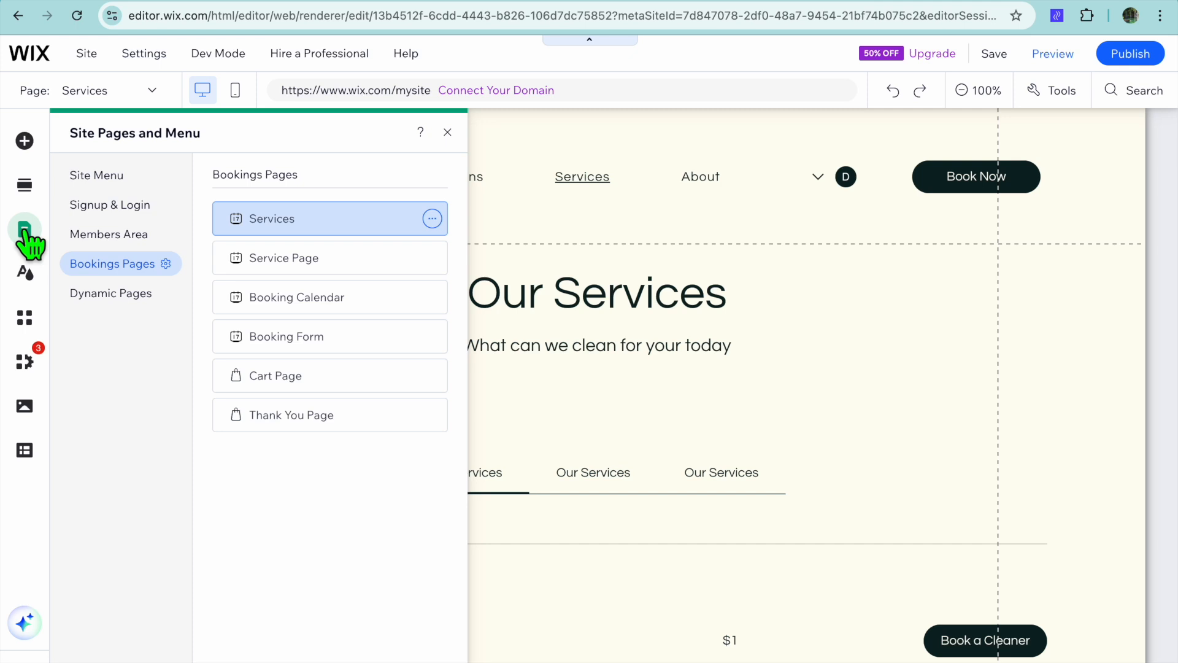
click(101, 175)
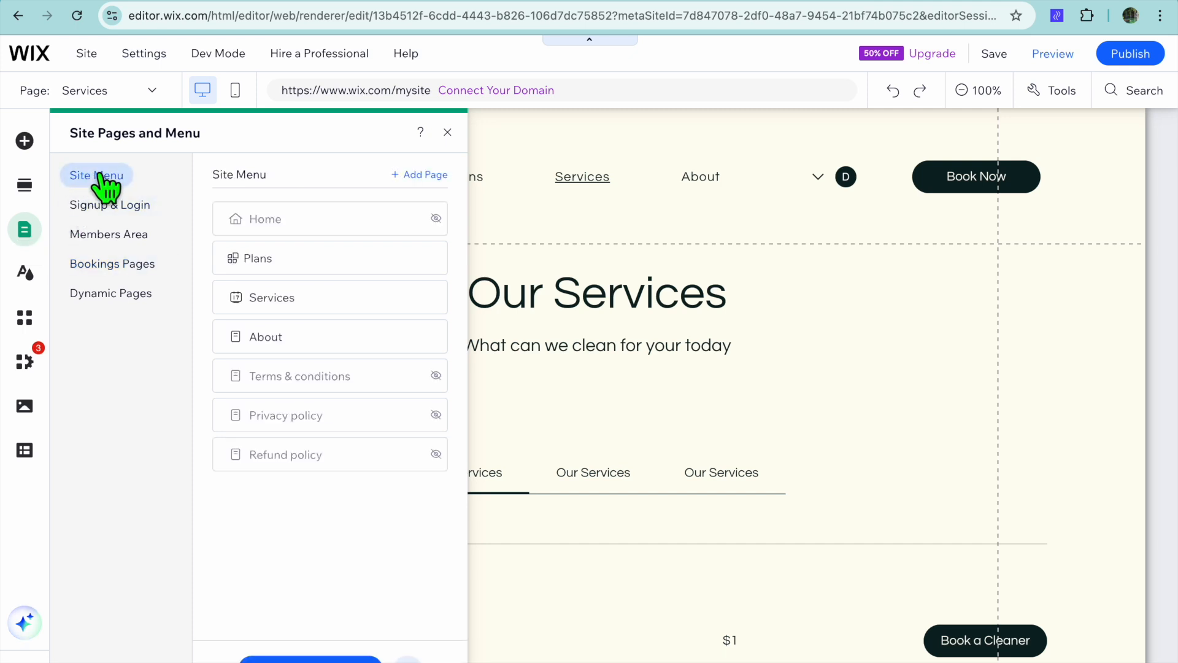
click(425, 177)
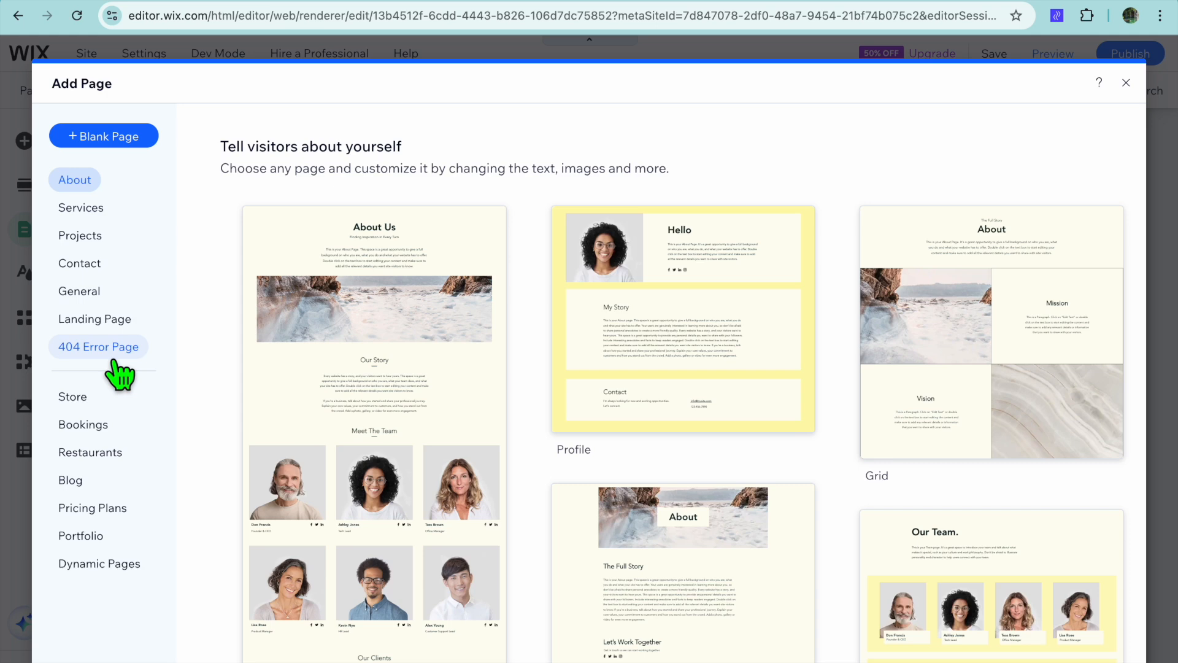
click(94, 264)
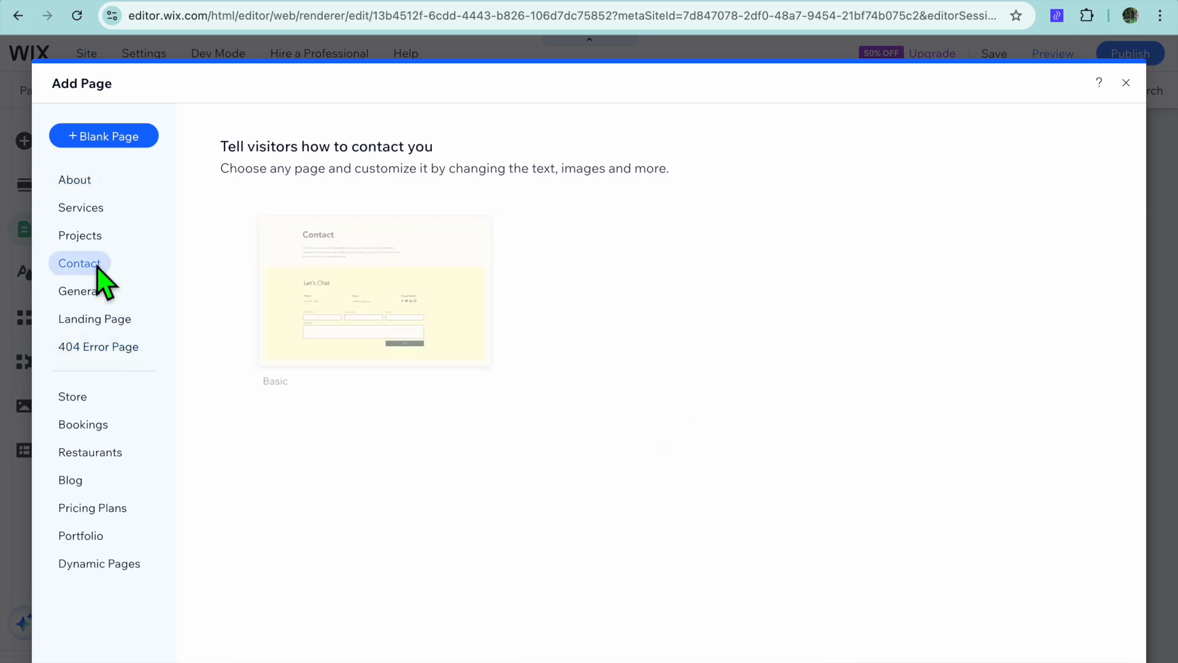
click(89, 293)
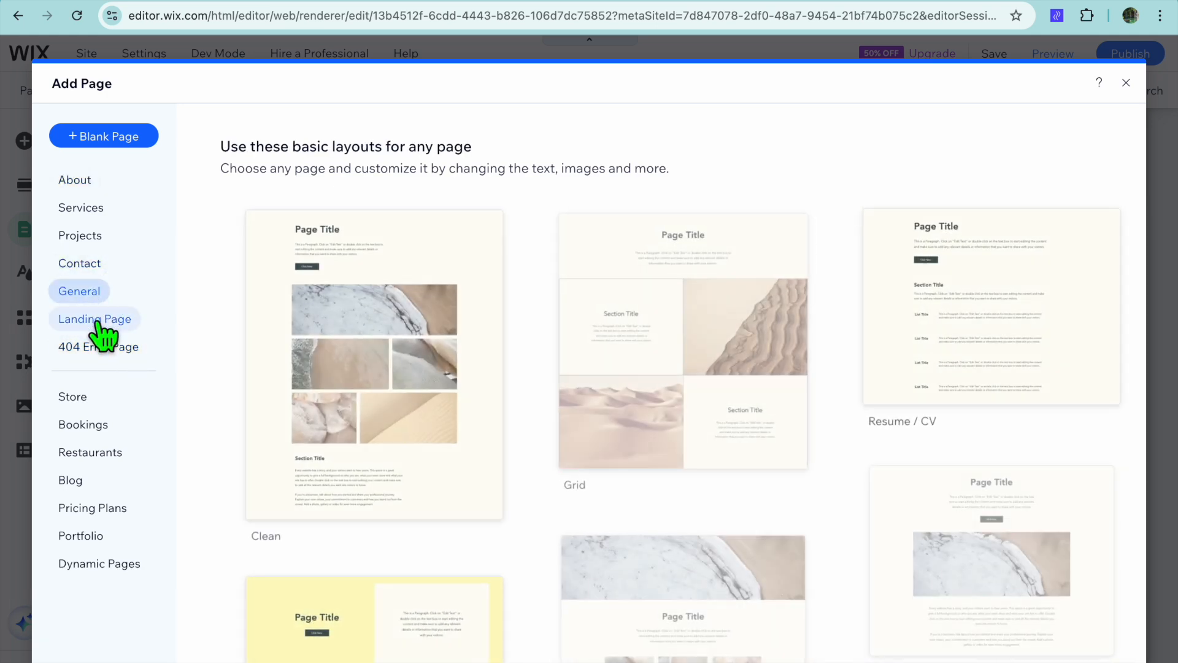
click(97, 321)
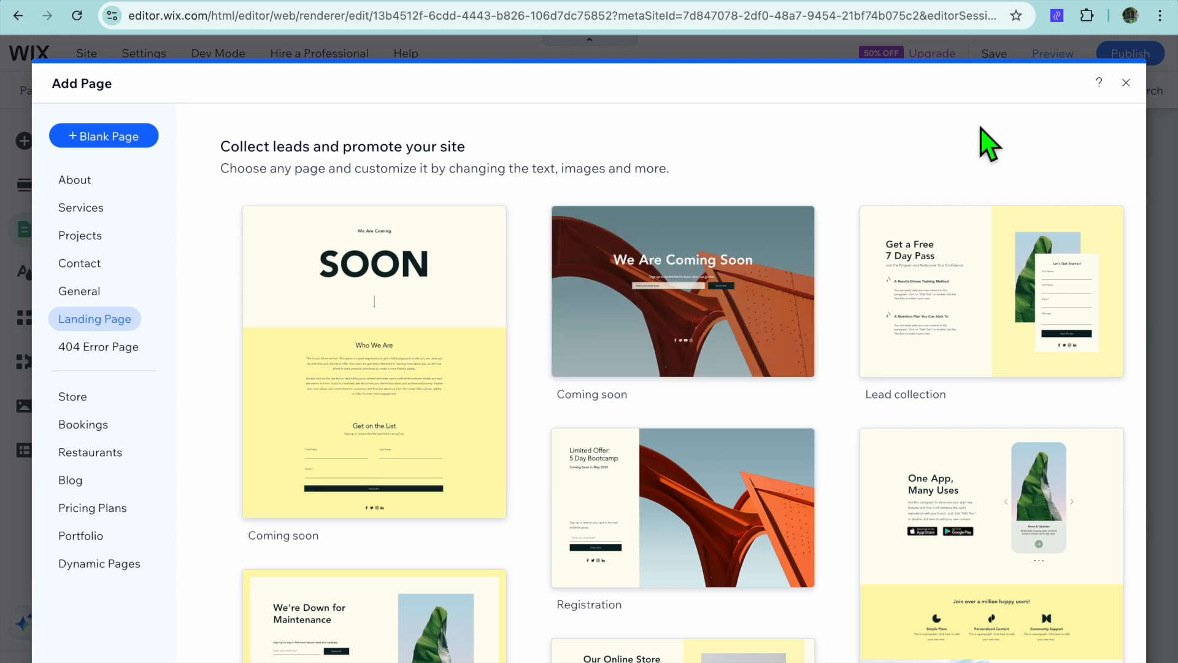
click(1126, 82)
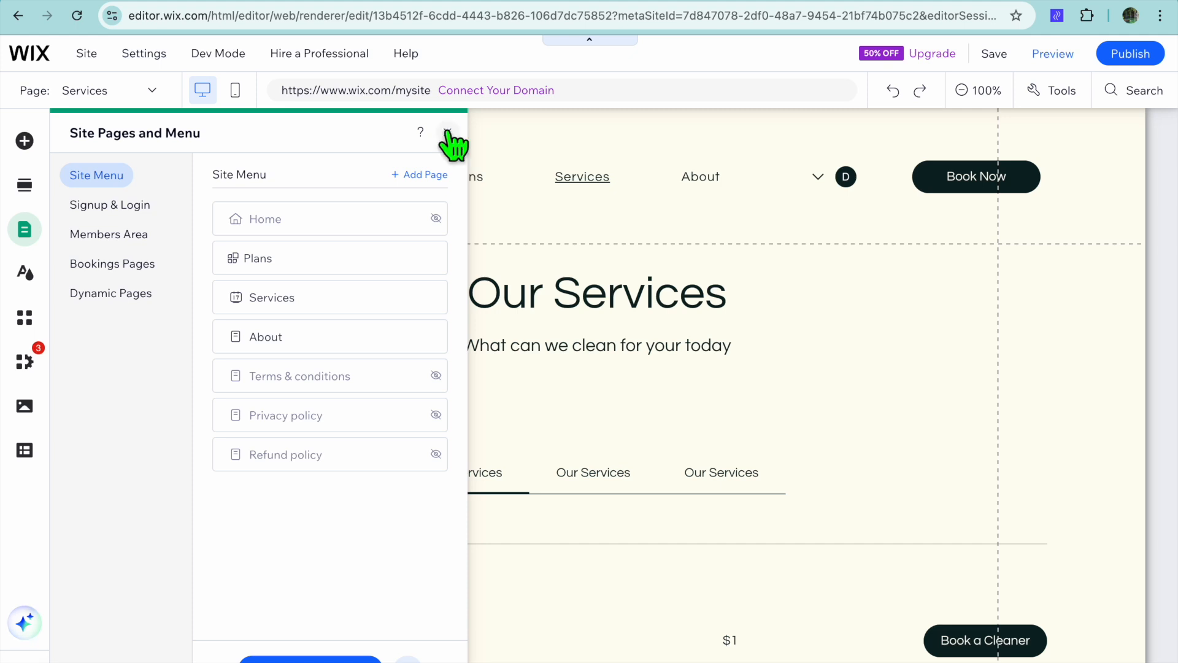
click(448, 135)
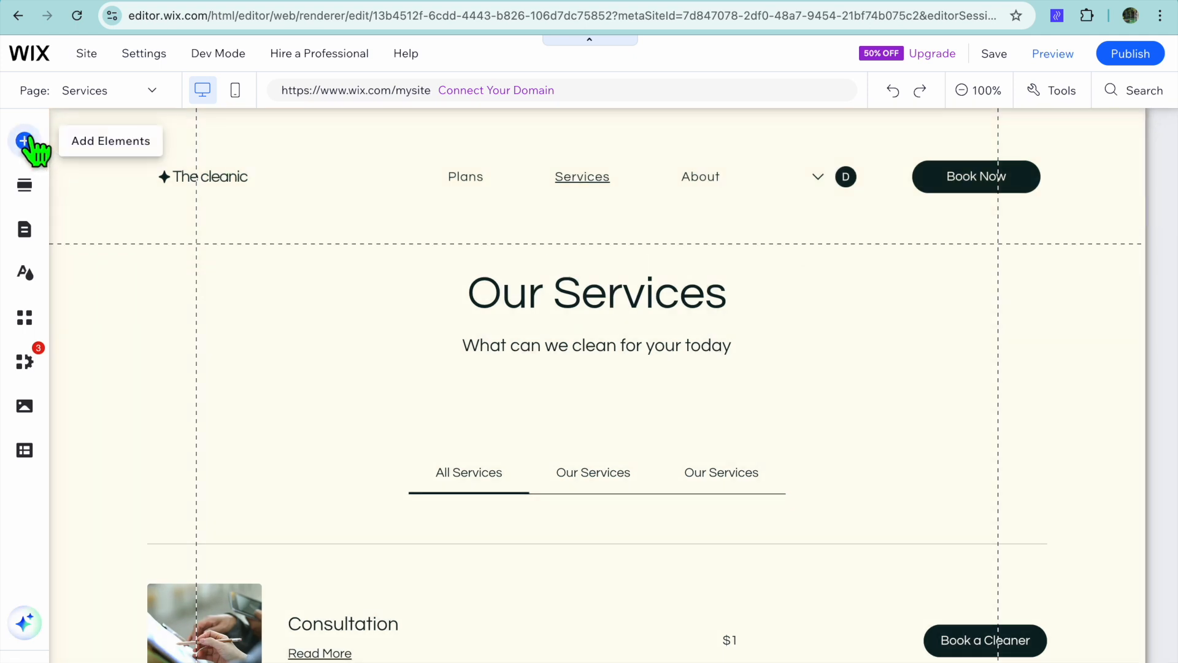
Examine the elements that can be added, including embed code, payments, menu and anchor, and video and music
click(25, 141)
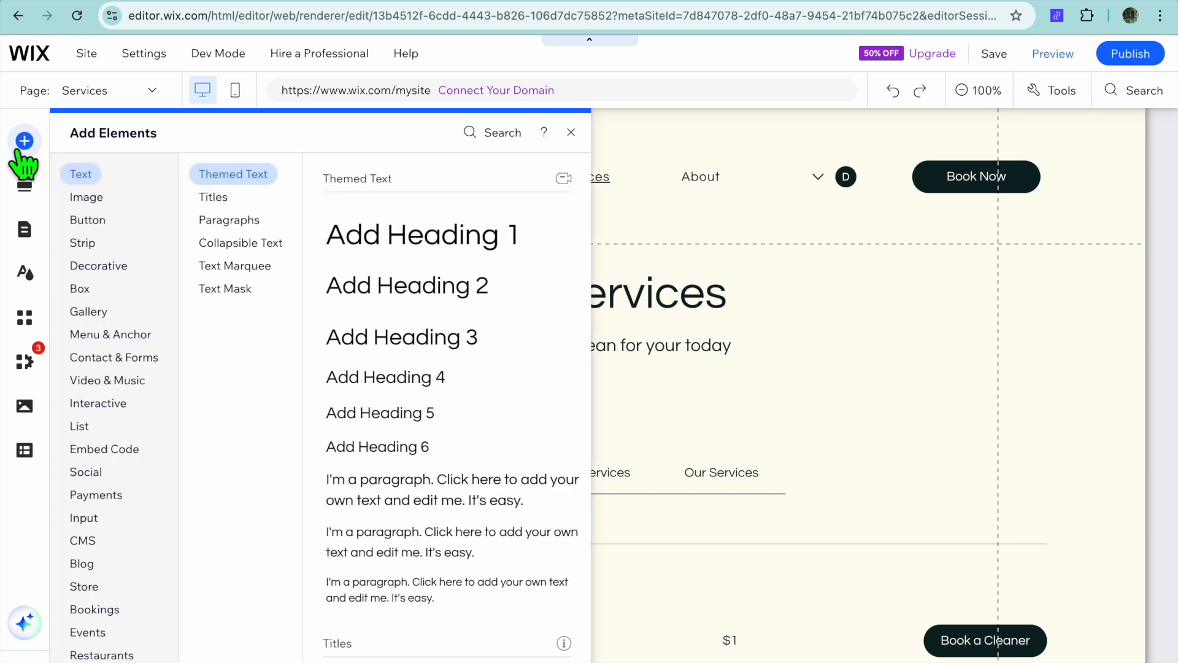
click(92, 335)
click(98, 448)
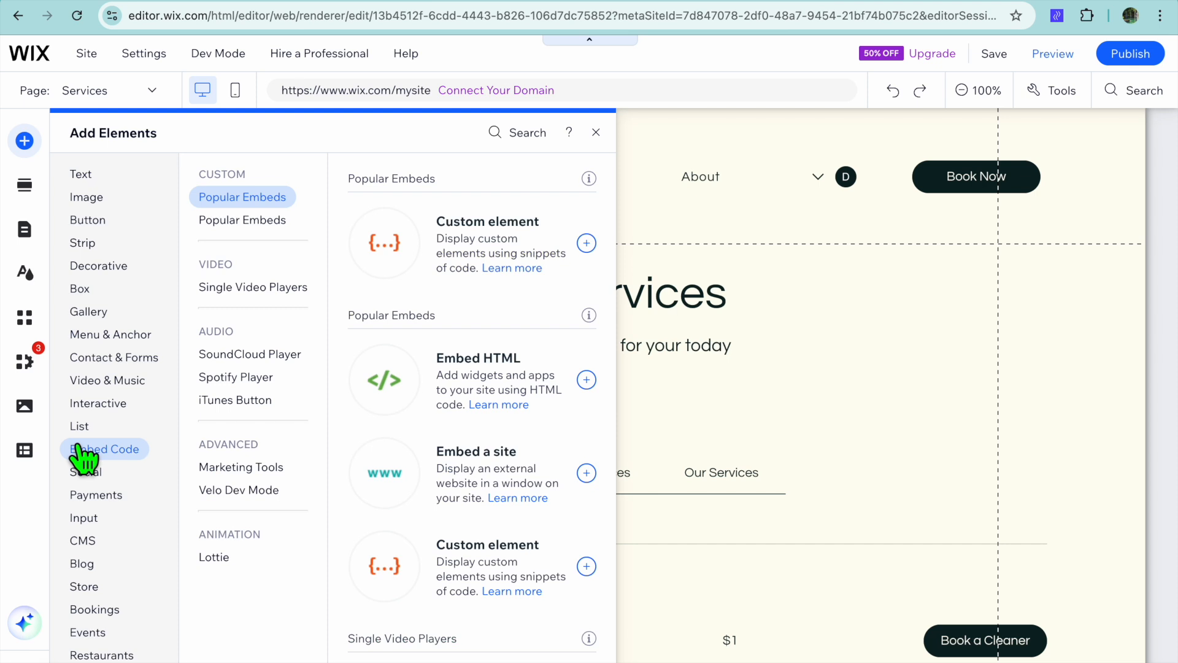
click(126, 494)
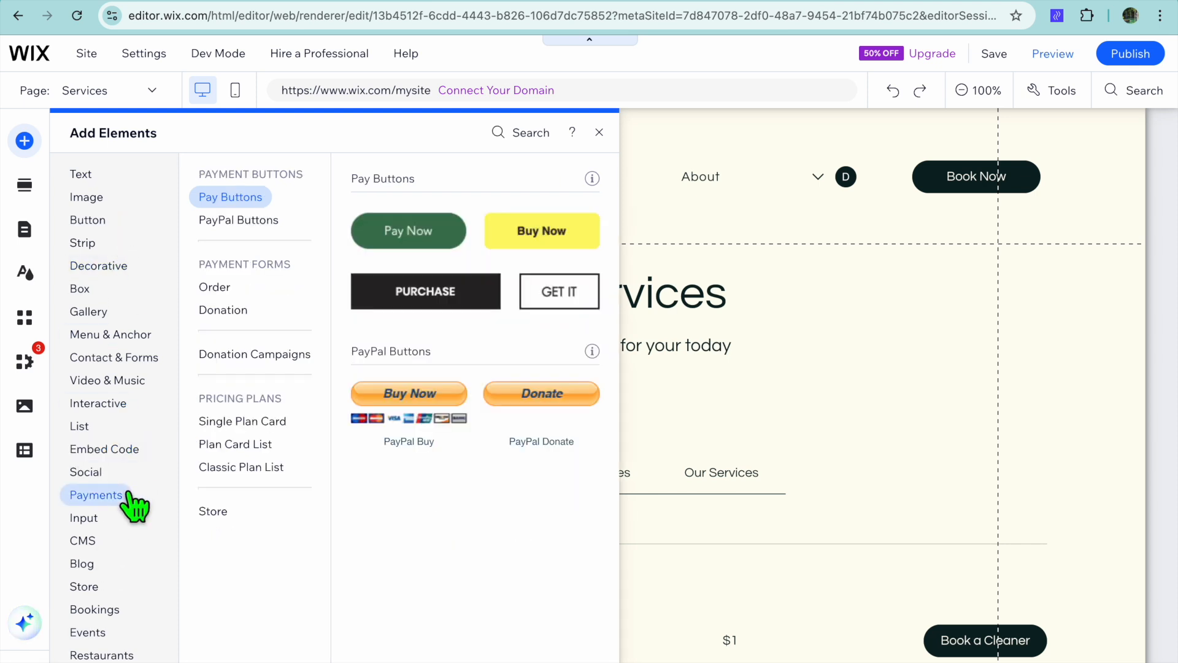
click(138, 336)
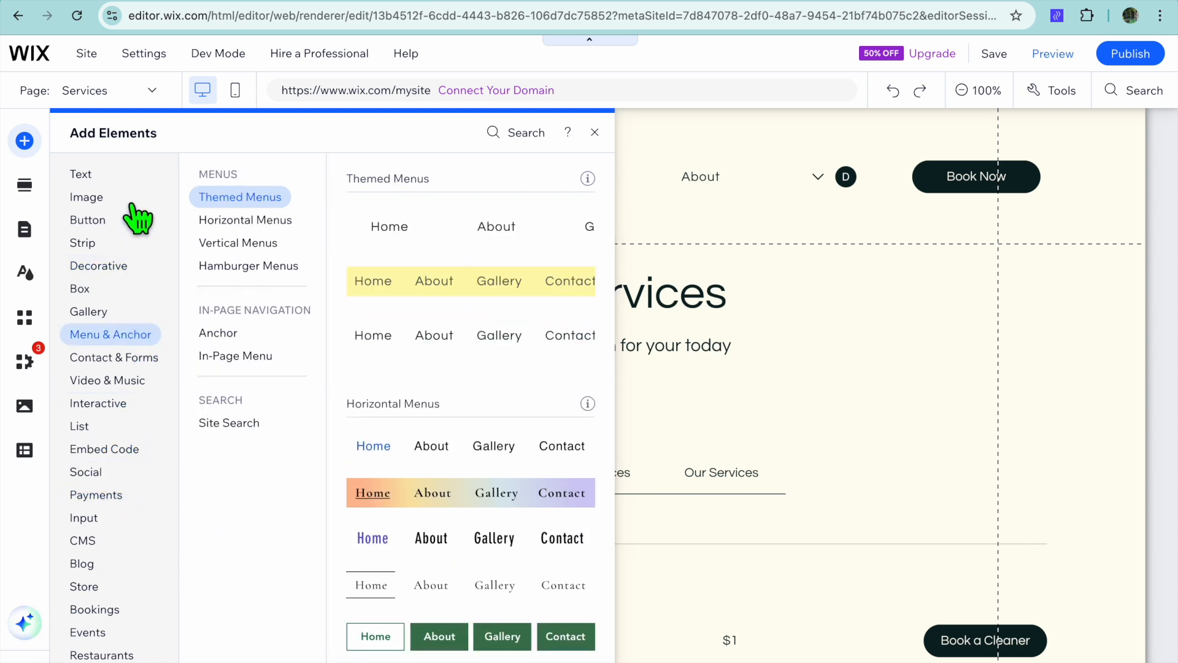
click(113, 382)
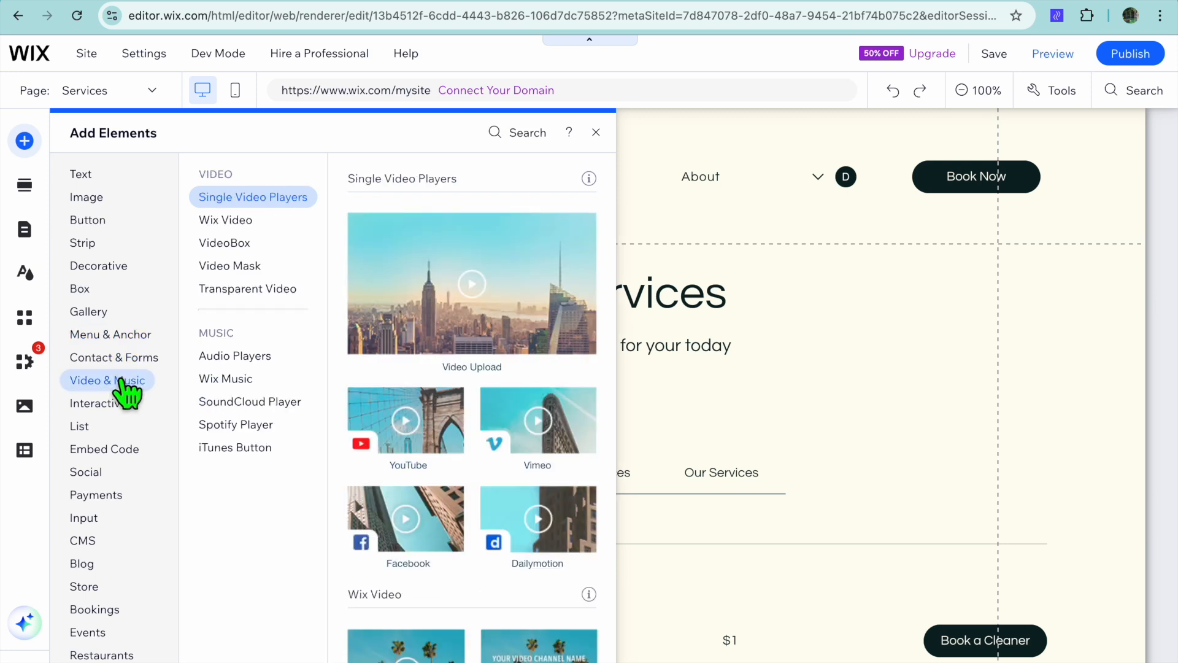
click(596, 132)
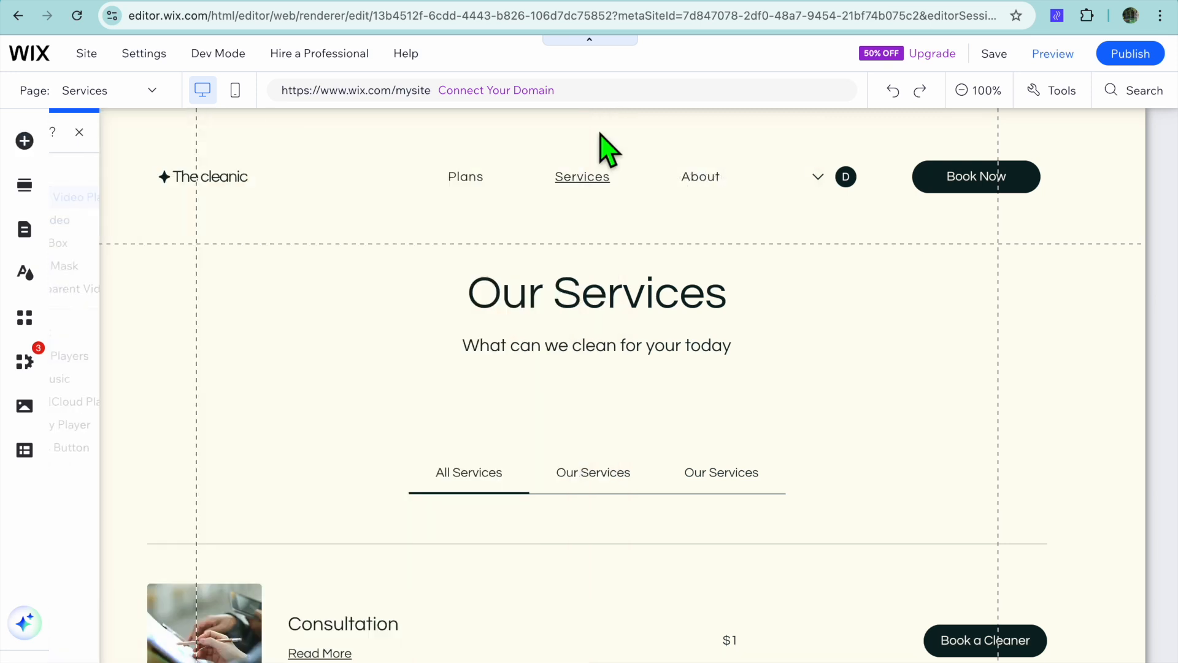